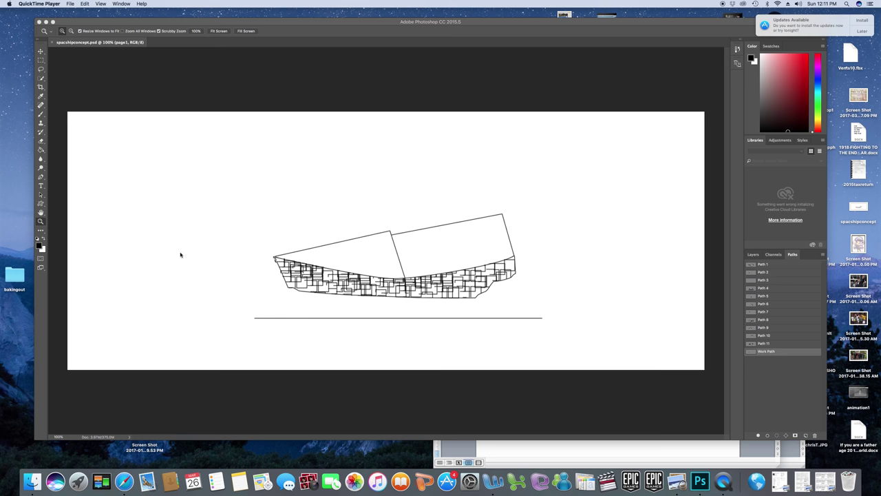
- Zoom in on the ship drawing and show the Layers list instead of Paths
click(123, 234)
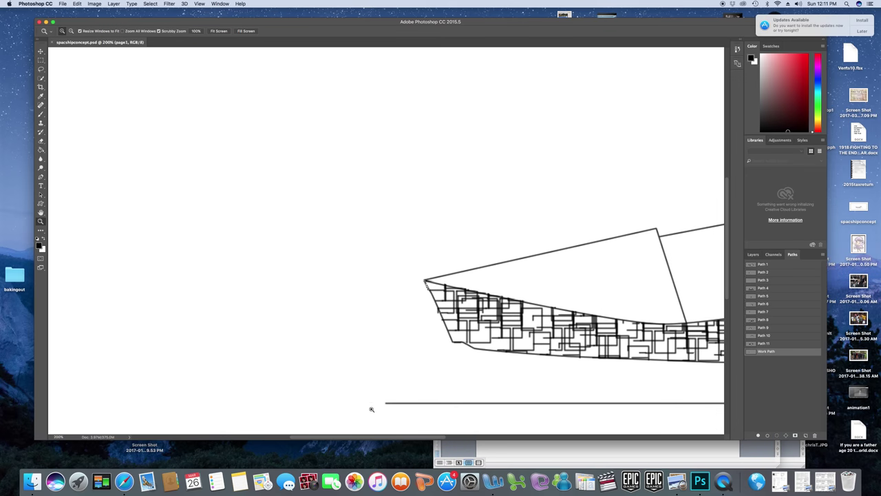
drag(374, 438, 480, 440)
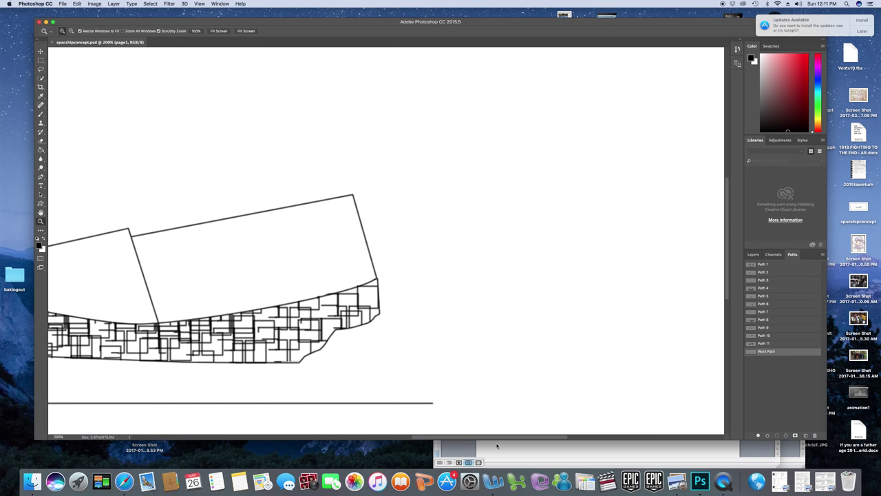
click(754, 255)
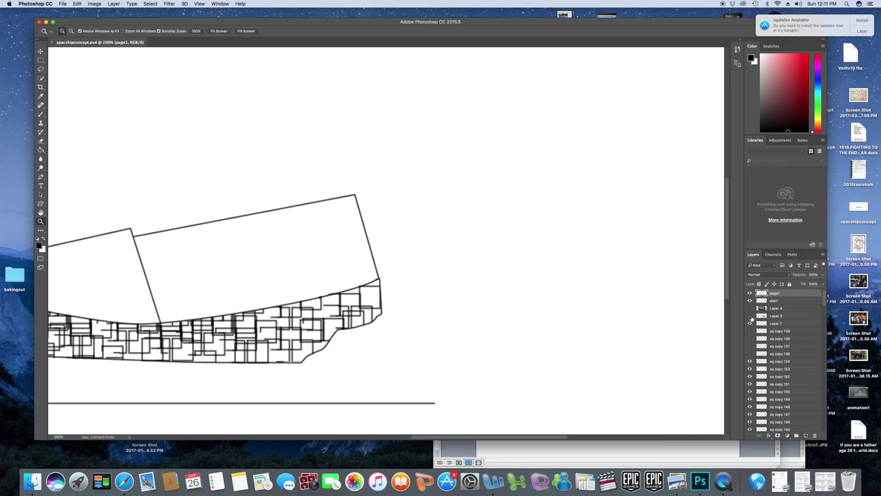
- Make the rocket engine photo layer visible and active, leaving its Blending Options unchanged
click(750, 309)
click(750, 316)
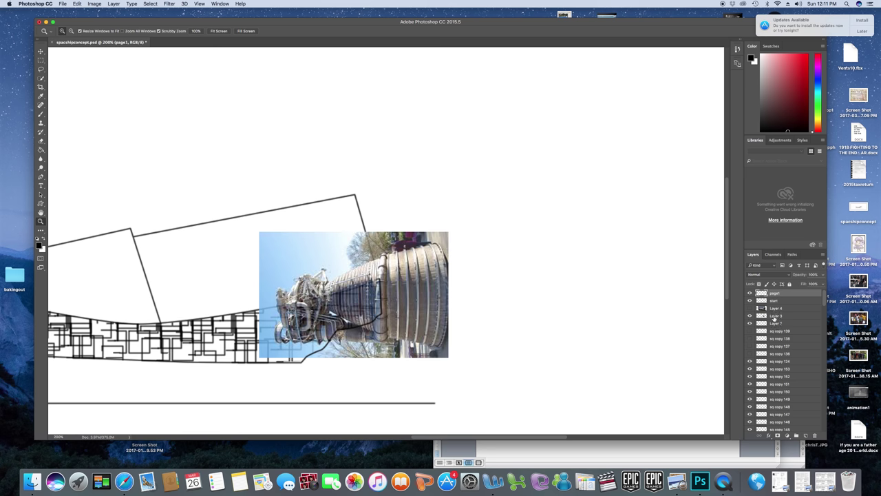
click(781, 316)
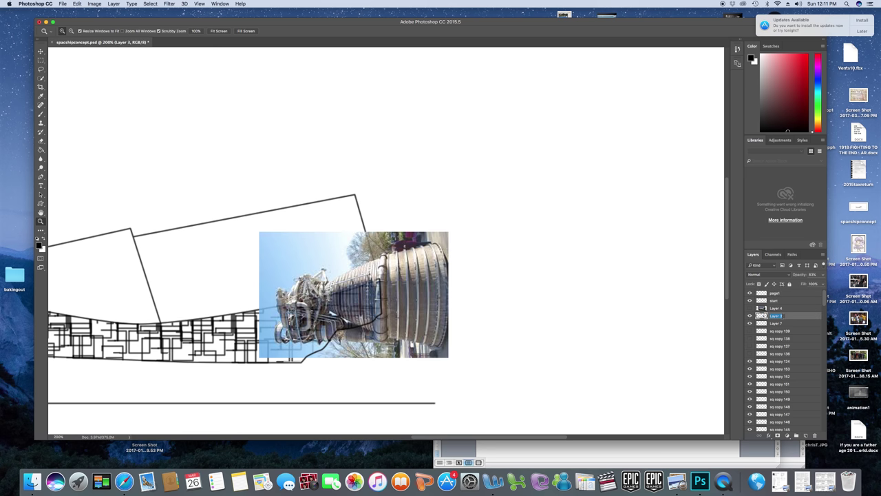
double_click(789, 316)
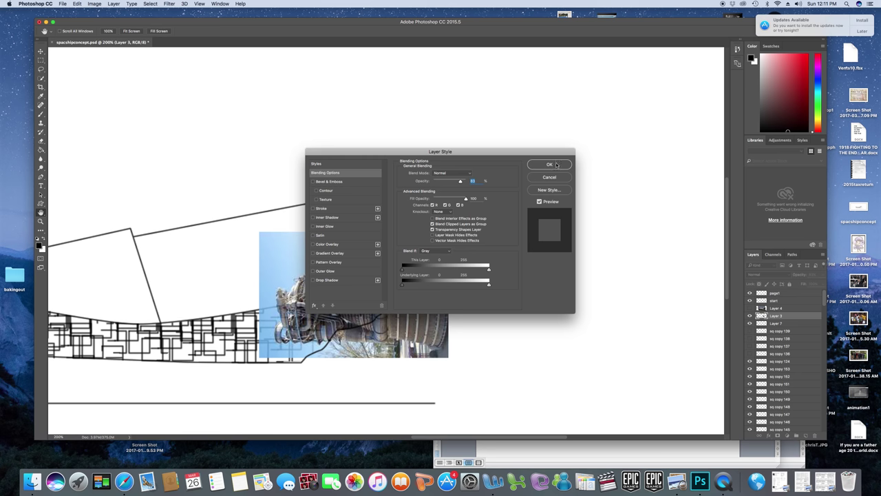
click(549, 177)
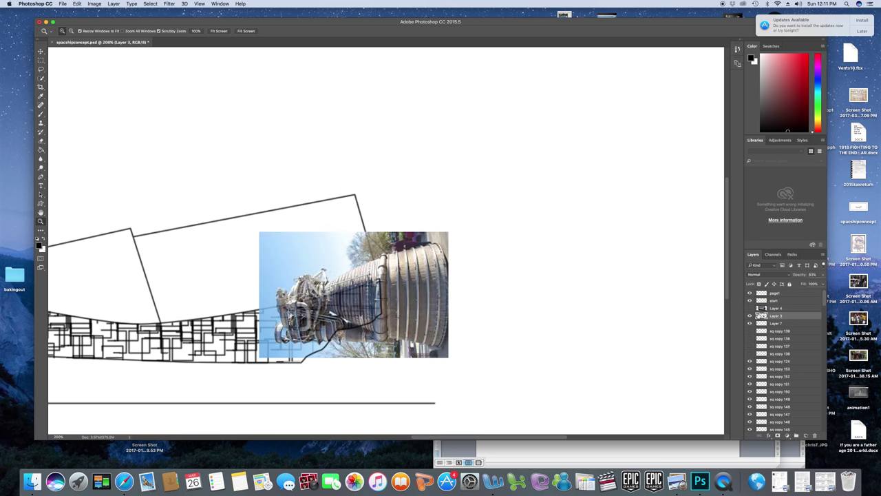
double_click(758, 315)
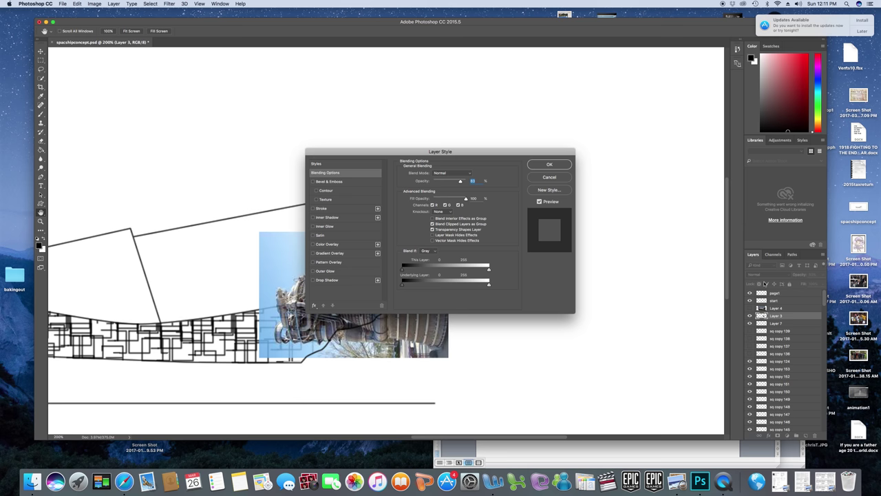
key(Escape)
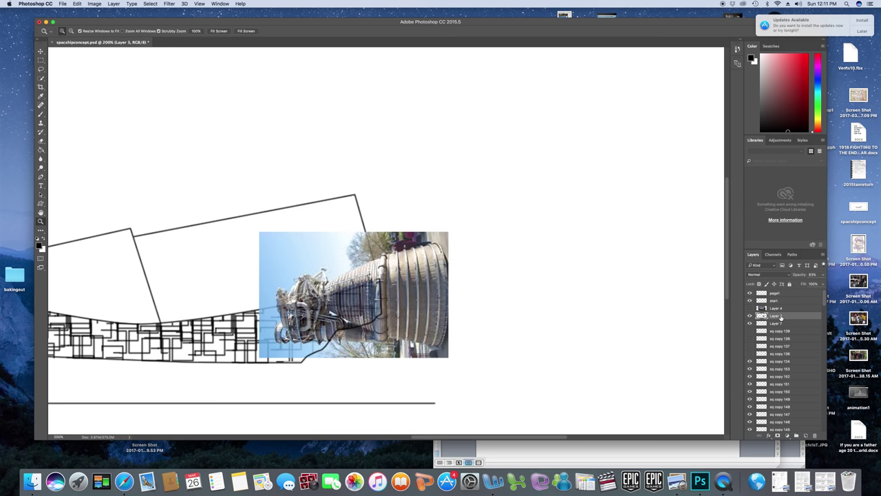
- Rename the rocket engine photo layer to 'Booster'
double_click(778, 316)
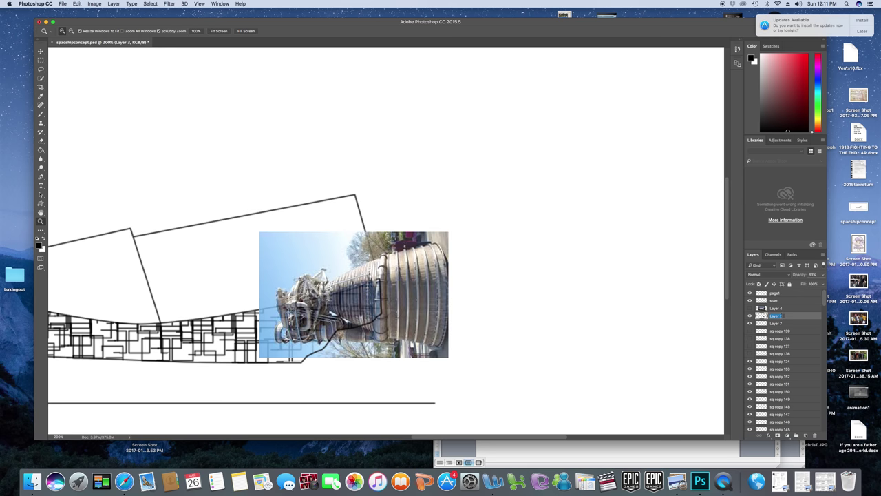
double_click(778, 316)
text(ter)
key(Return)
- Zoom to 400% and add a new layer named 'sketchbooster' above Booster
click(295, 252)
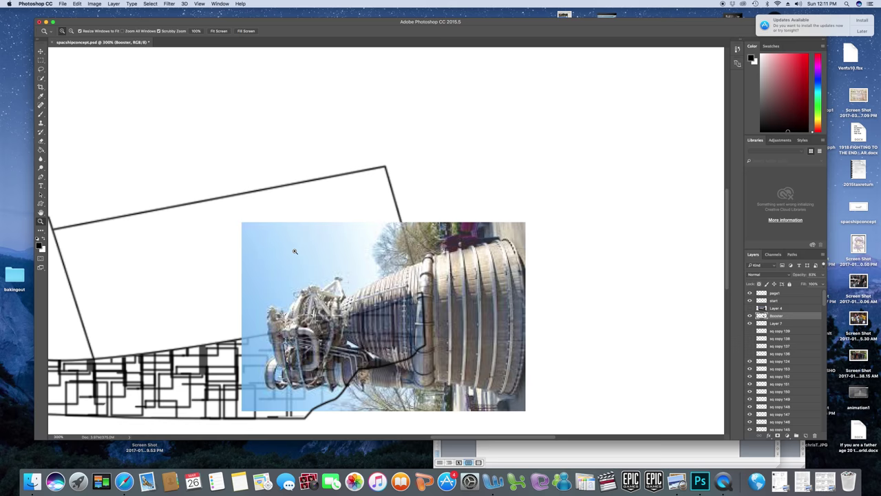
drag(728, 281, 726, 303)
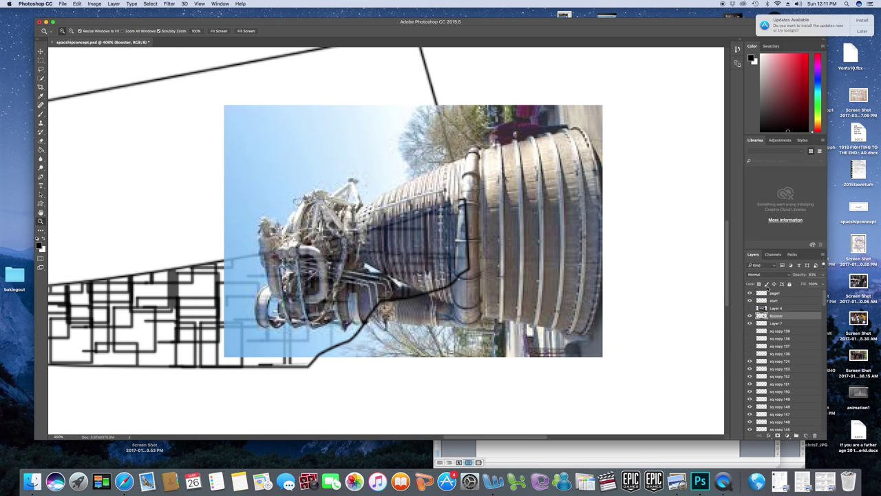
click(824, 257)
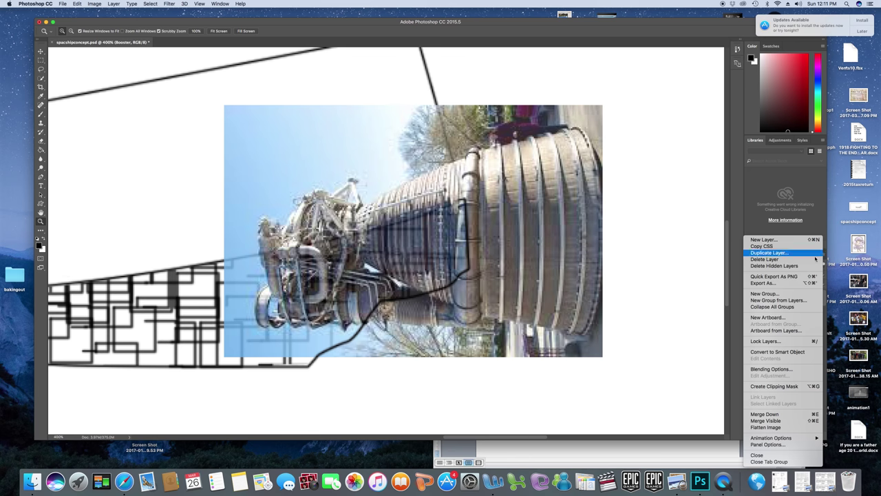
click(767, 241)
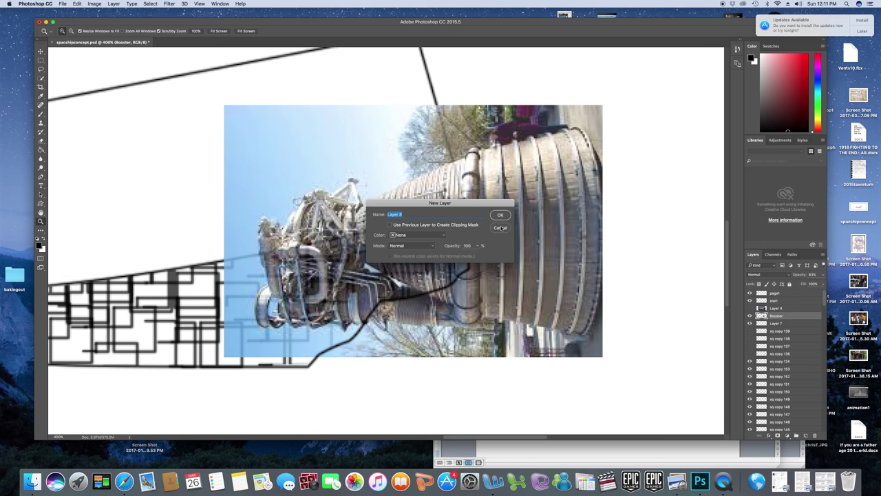
click(501, 215)
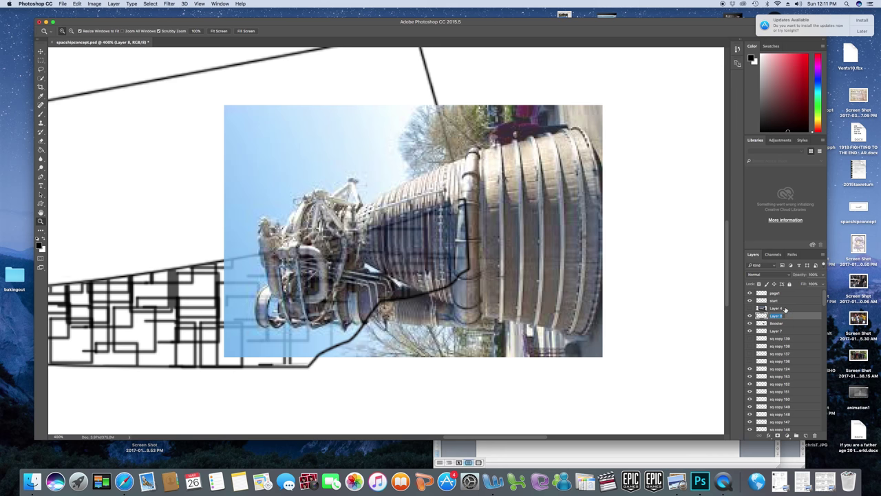
text(d)
text(bod)
text(ster)
key(Return)
- Save a first Pen anchor as Path 12, delete Path 12, and place a fresh anchor
click(41, 178)
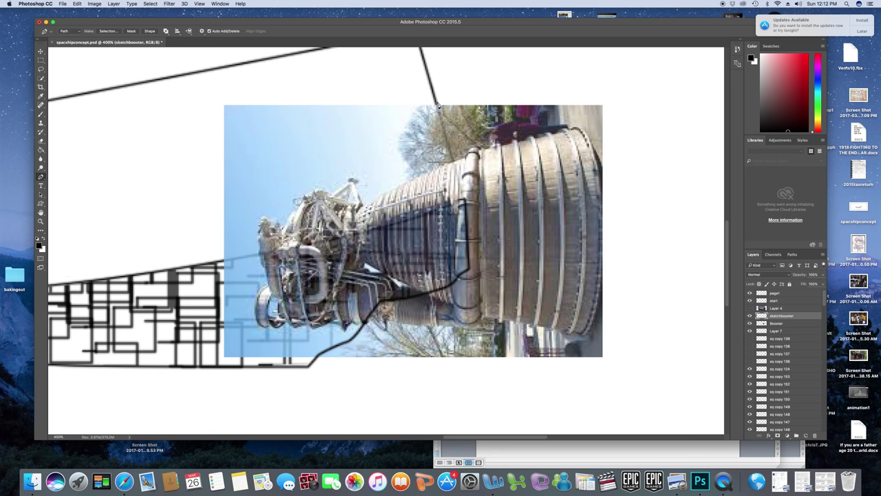
click(422, 178)
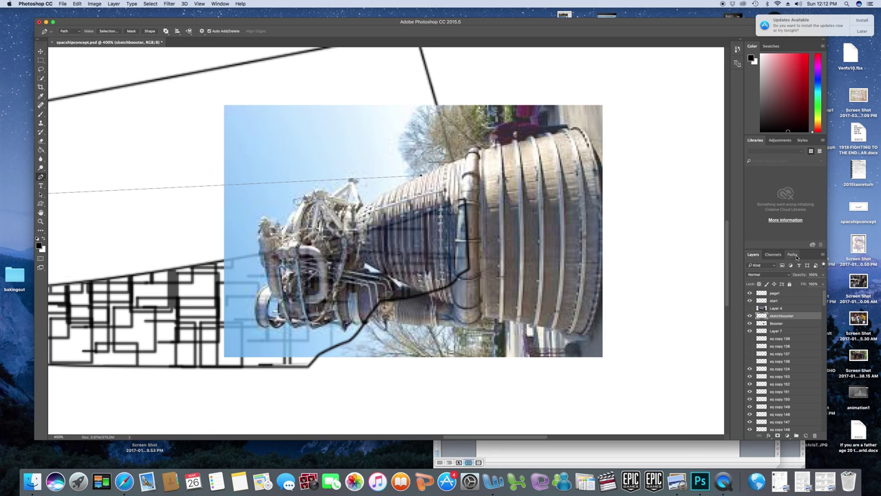
click(793, 254)
click(824, 256)
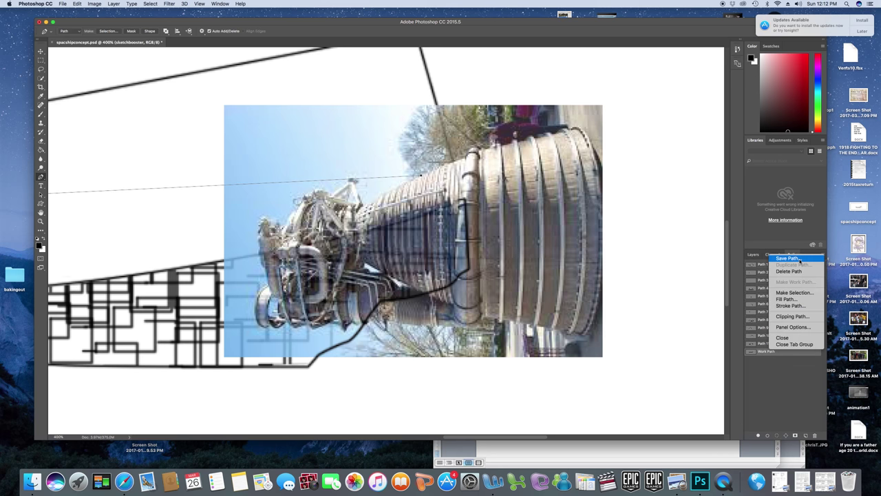
click(792, 270)
click(489, 225)
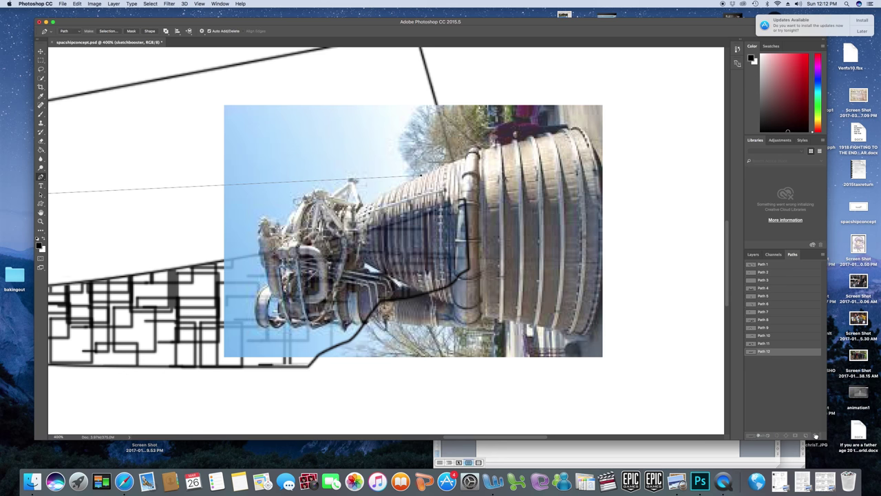
drag(764, 351, 816, 435)
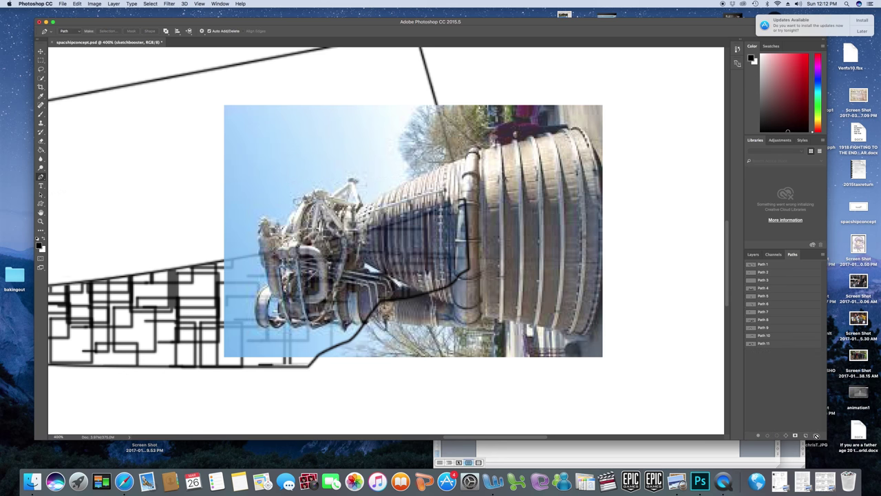
click(442, 169)
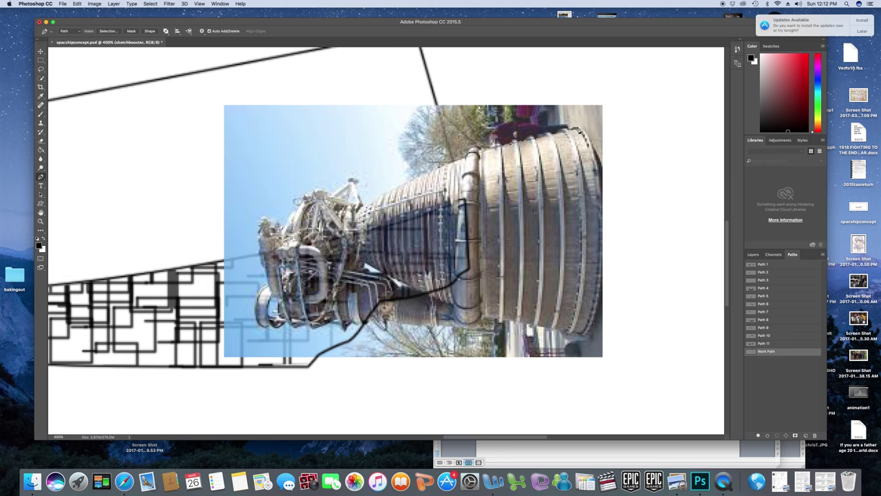
- Lower the Booster layer's opacity so the sketch shows through
click(753, 254)
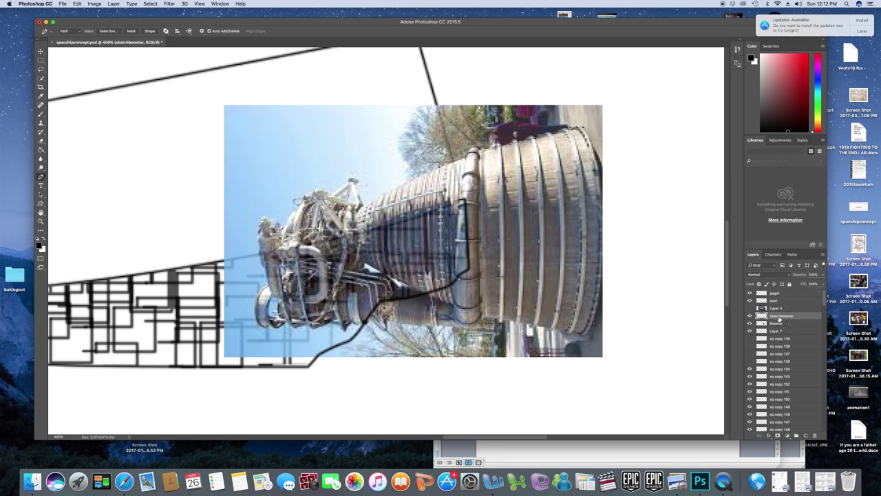
click(778, 323)
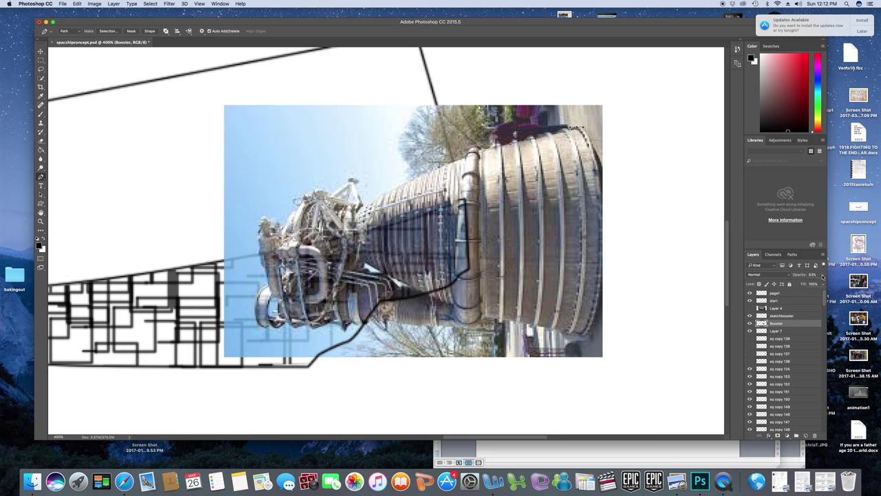
click(823, 274)
drag(820, 285, 798, 286)
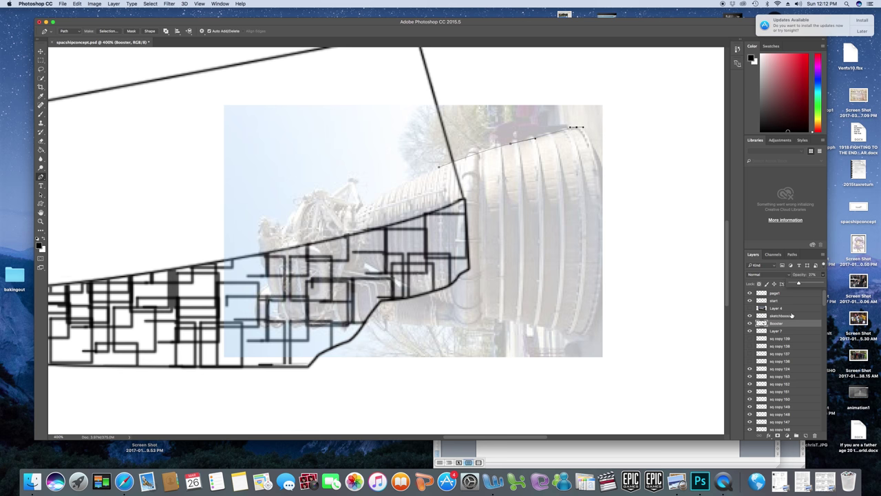
click(793, 254)
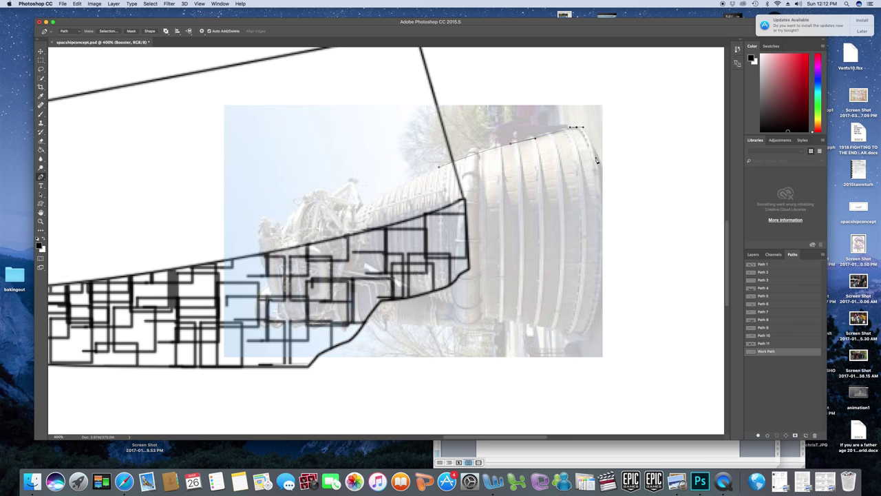
- Trace the bell's right edge with curved Pen anchors, undoing one misplaced anchor
drag(596, 153, 602, 170)
drag(591, 330, 570, 383)
click(77, 4)
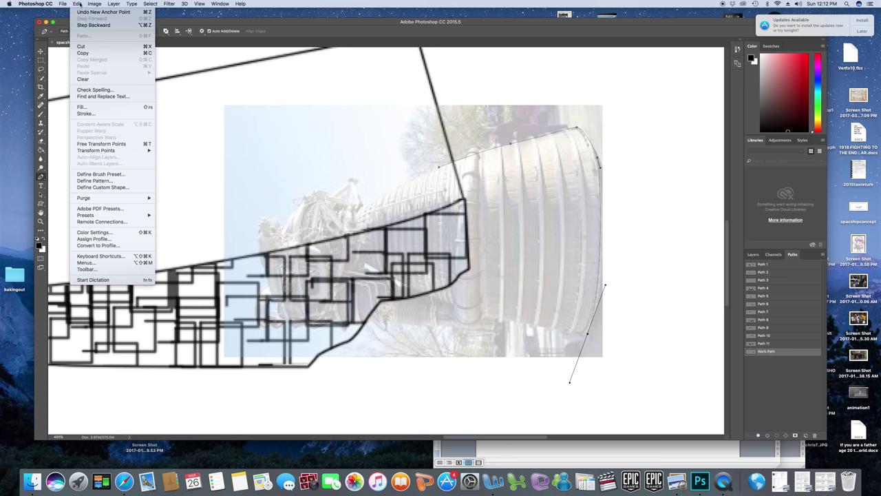
click(93, 25)
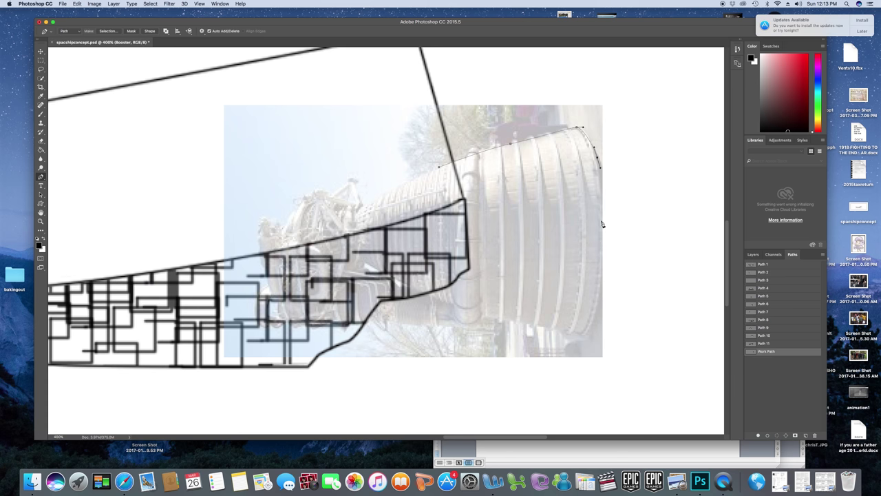
drag(602, 221, 602, 241)
drag(599, 299, 583, 338)
- Continue the outline along the bell's bottom and up to the joint
click(521, 325)
click(500, 318)
click(416, 290)
click(439, 168)
click(40, 114)
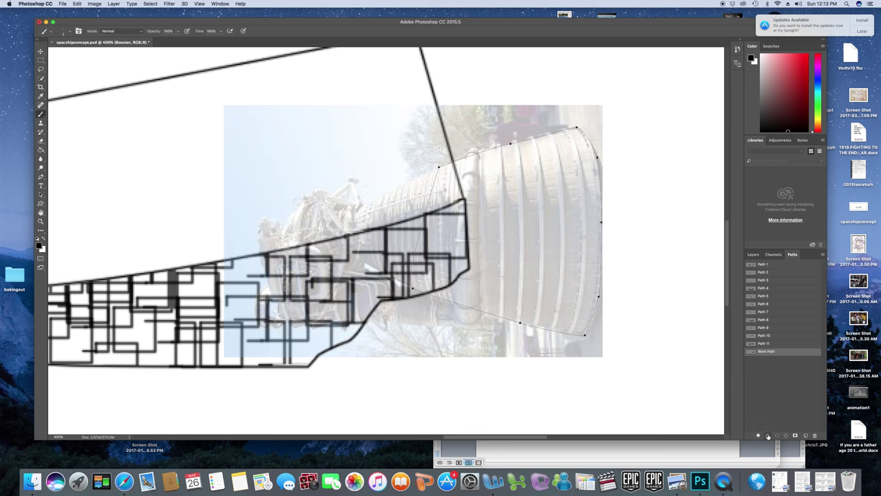
- Stroke the outline with the brush on sketchbooster, undoing a stroke on the wrong layer
click(769, 435)
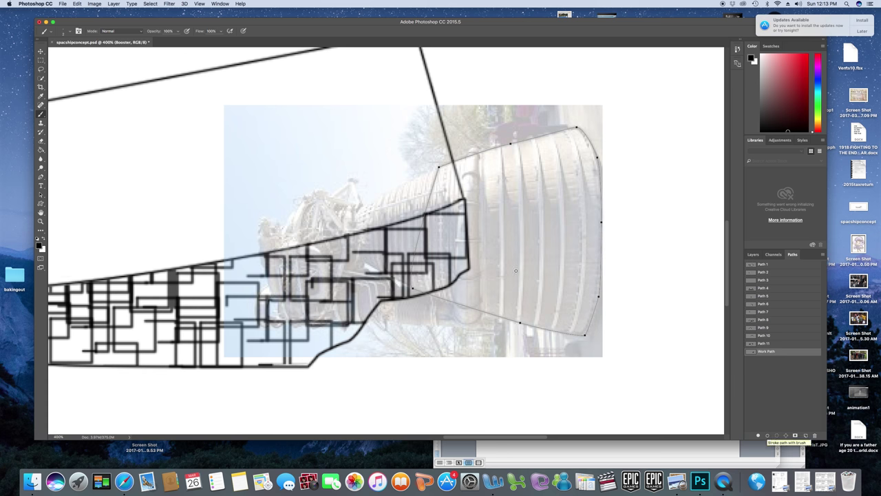
click(79, 4)
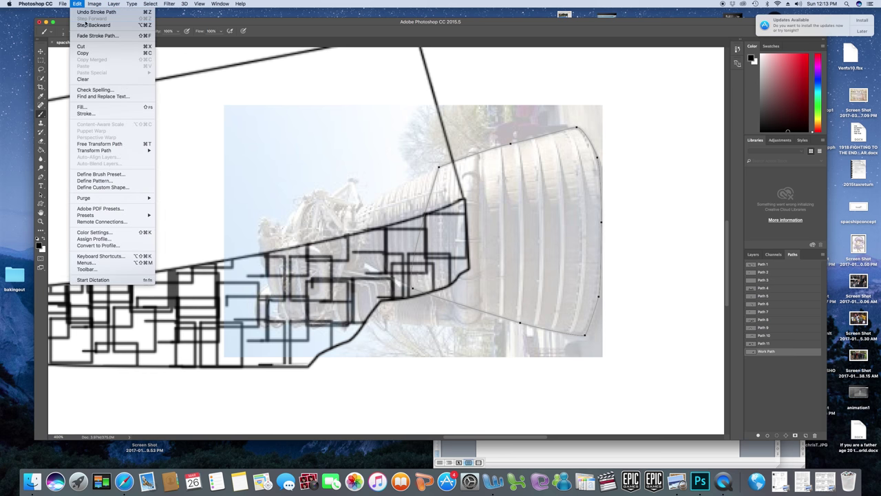
click(94, 25)
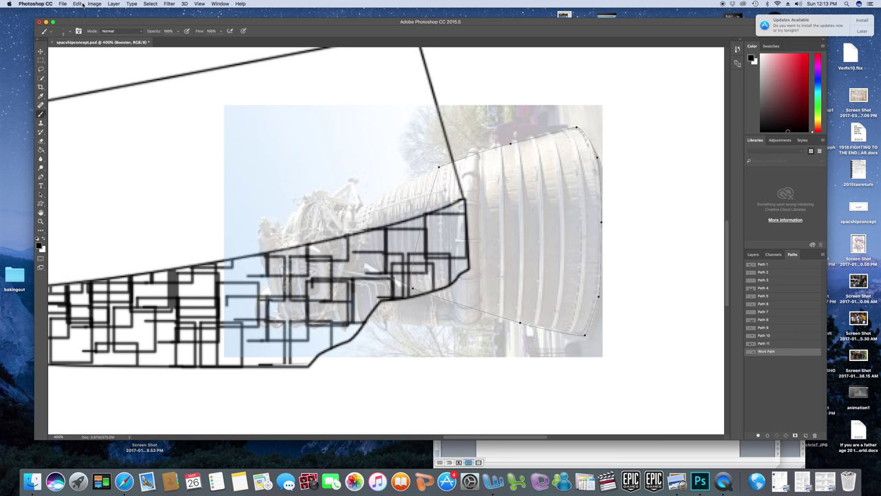
click(753, 254)
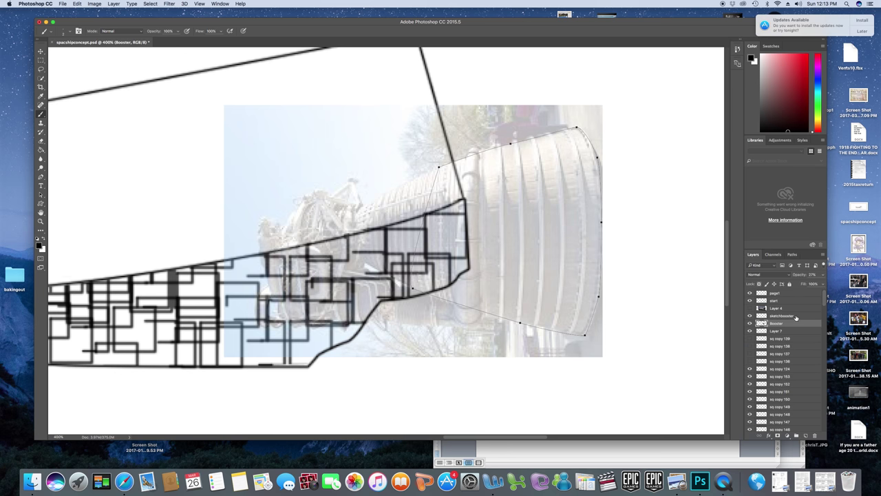
click(796, 315)
click(792, 254)
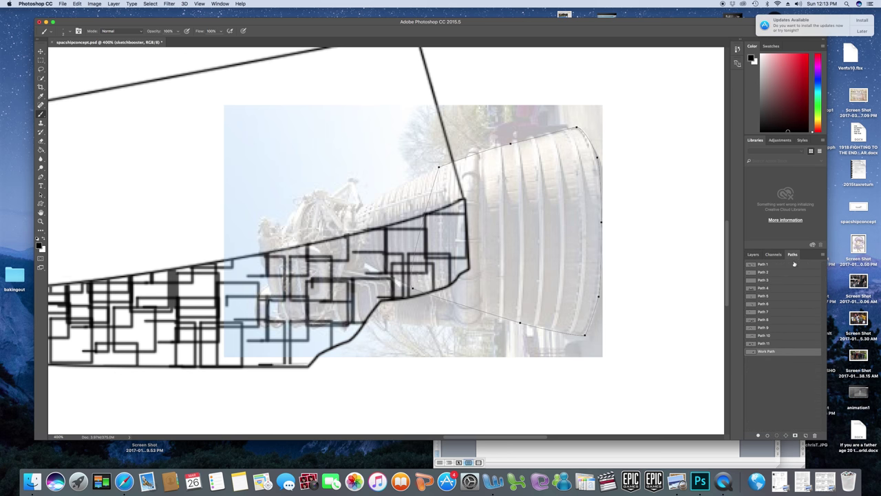
click(767, 435)
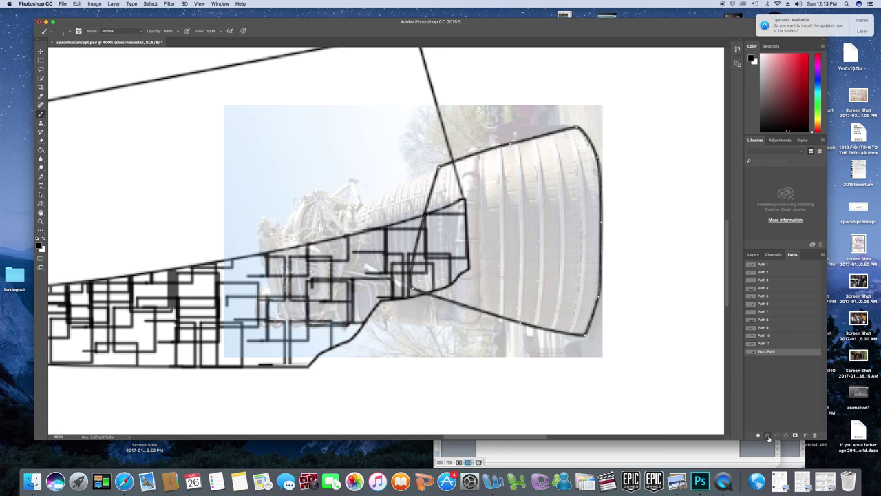
- Save the traced work path as Path 12
click(822, 254)
click(790, 258)
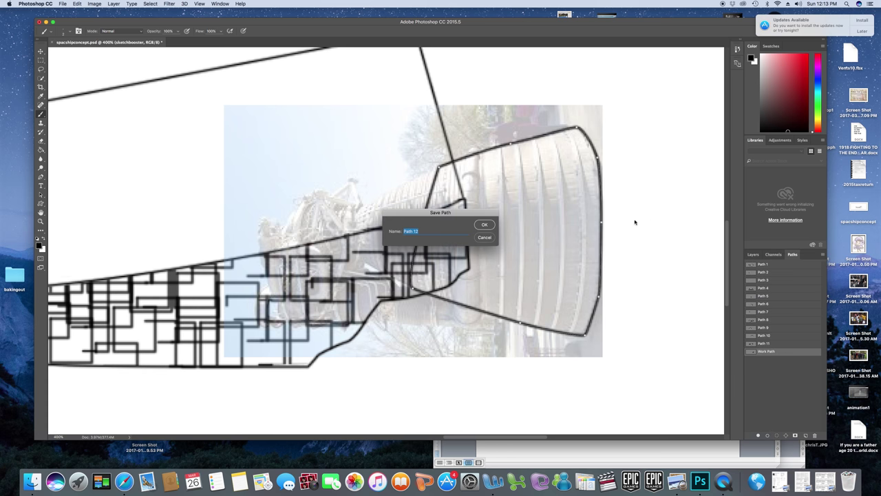
click(493, 227)
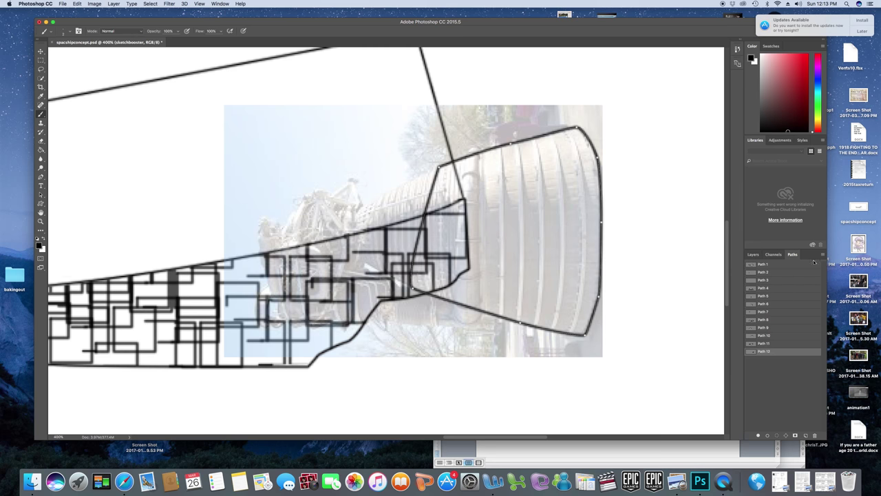
- Create Path 13 and draw a curved rib line down the booster bell
click(822, 255)
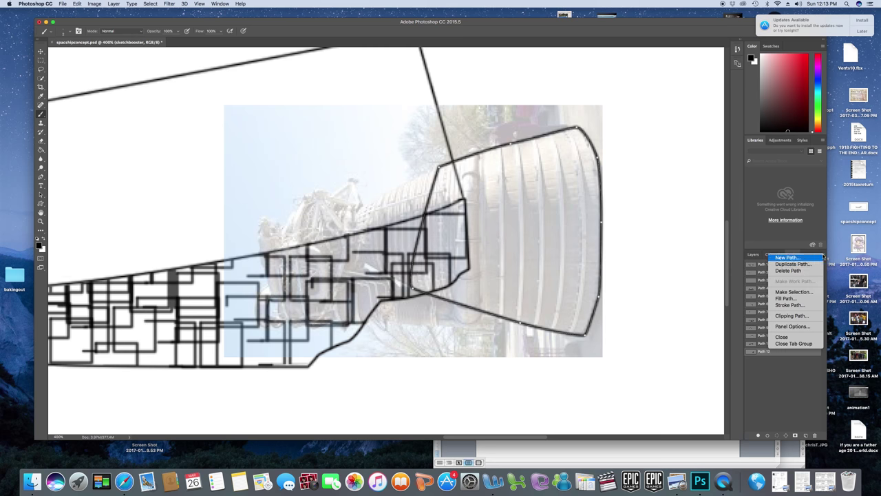
click(787, 257)
click(483, 222)
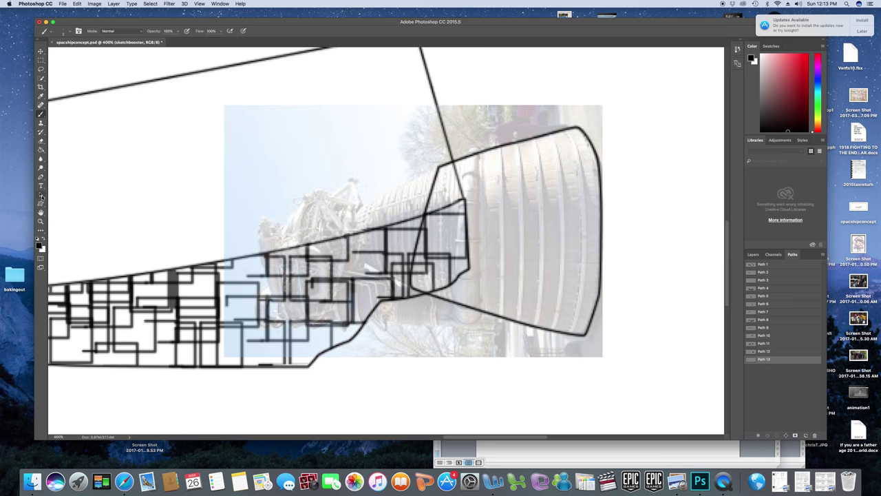
click(41, 180)
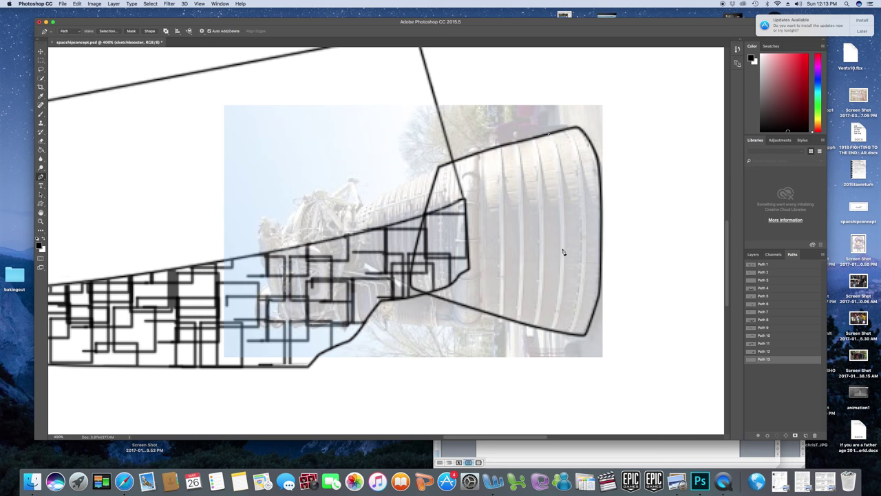
click(565, 216)
drag(563, 248, 559, 293)
click(560, 294)
click(554, 331)
- Stroke the rib line in black, then undo that stroke and select the Brush
click(768, 437)
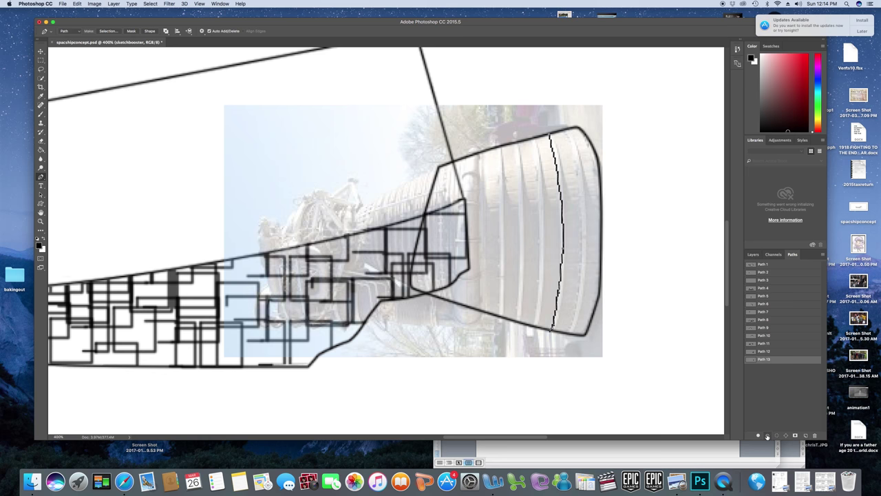
click(77, 4)
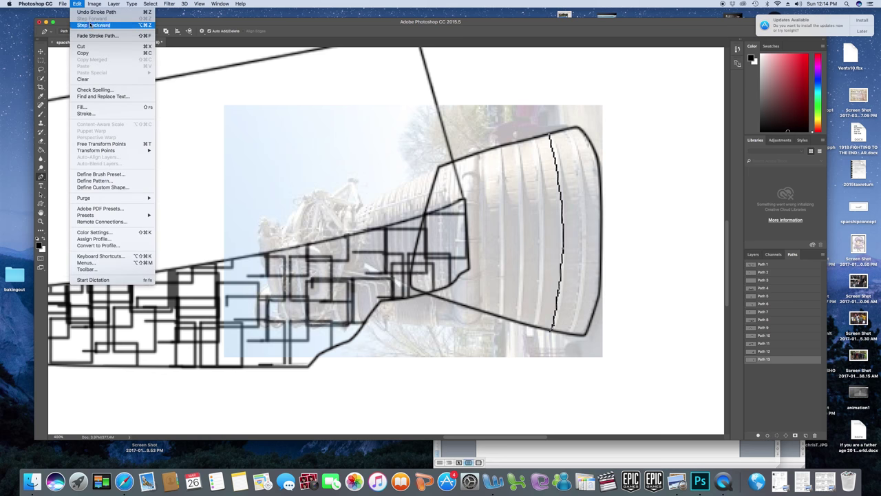
click(89, 25)
key(b)
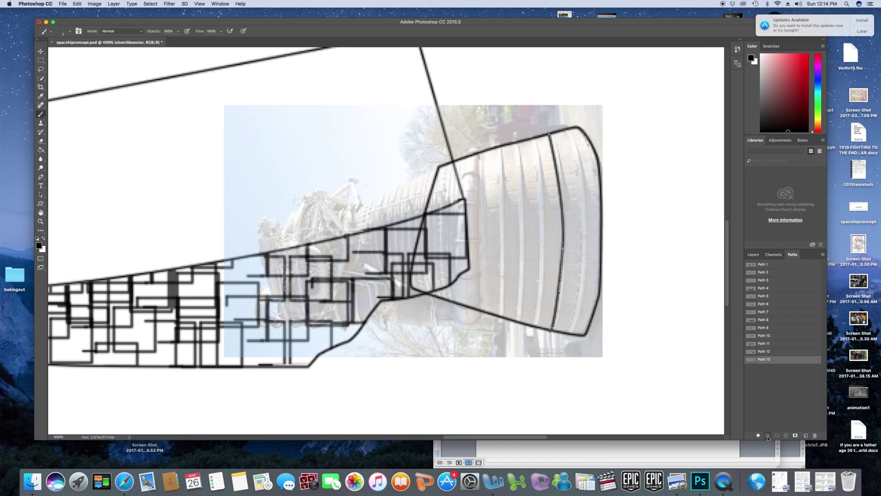
- Create Path 14 and draw a curved rib down to the nozzle's bottom edge
click(823, 255)
click(799, 257)
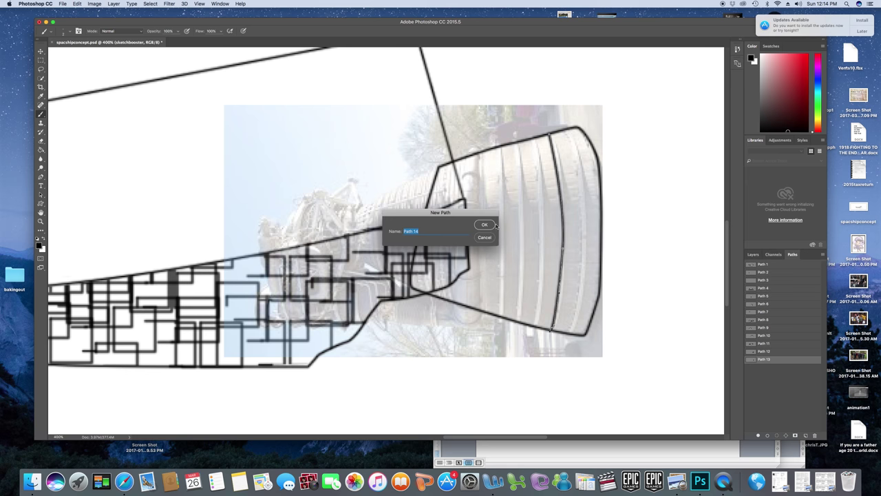
click(485, 223)
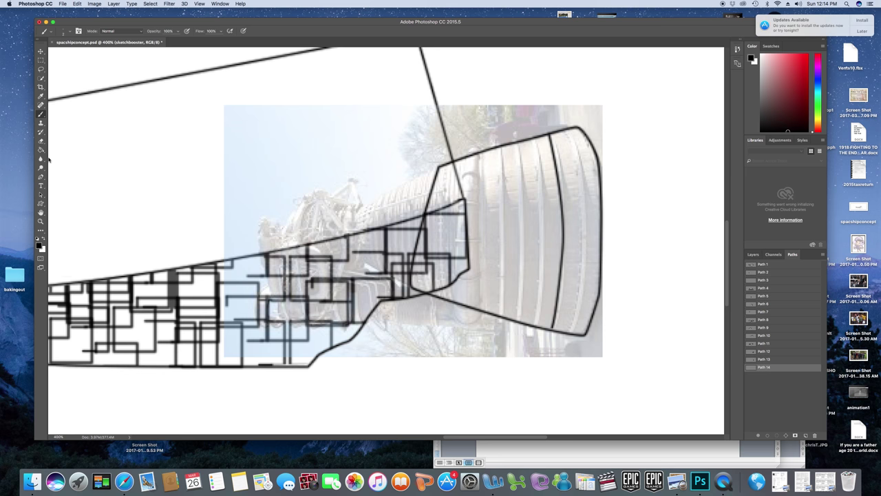
click(41, 178)
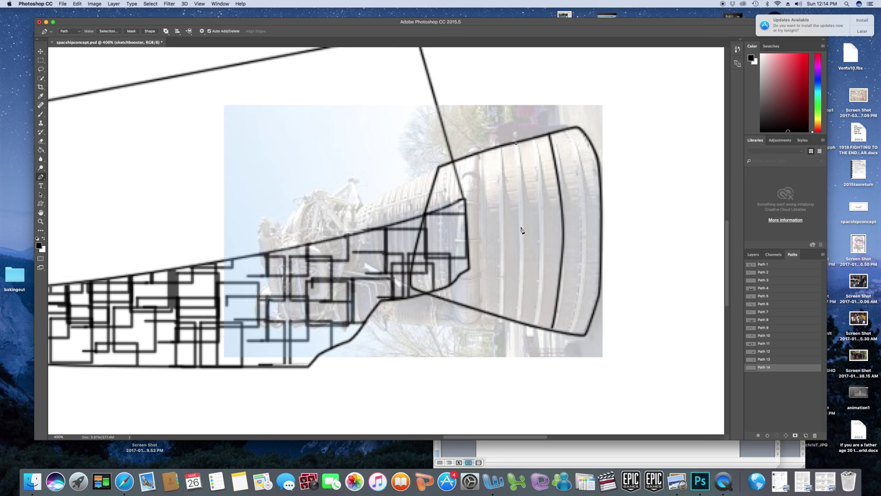
drag(524, 236, 523, 261)
click(521, 322)
- Stroke the Path 14 rib as a solid black brush line
click(41, 115)
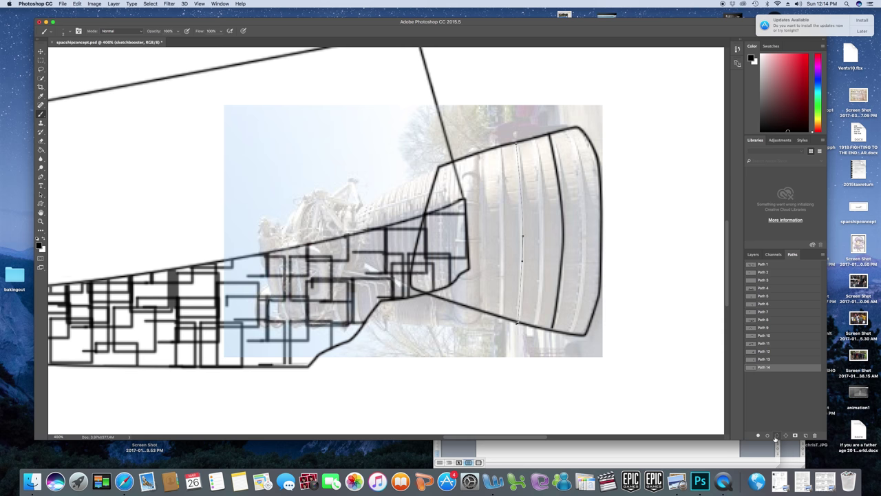
click(768, 436)
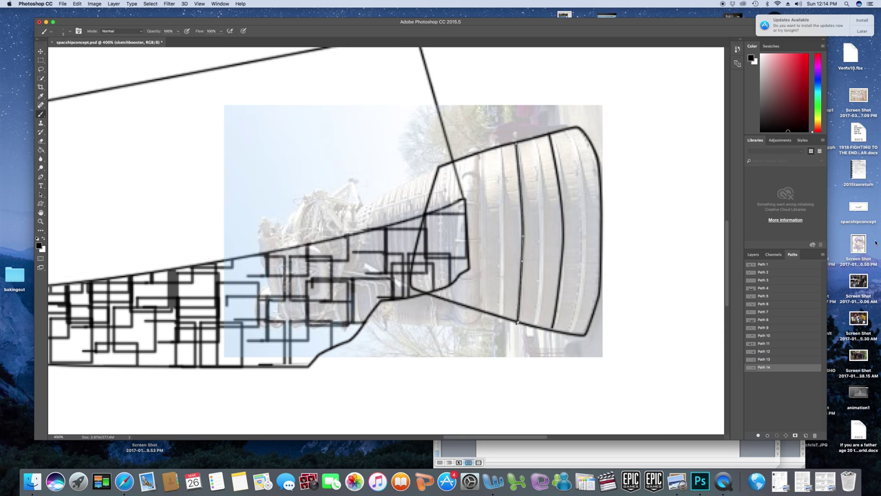
click(823, 254)
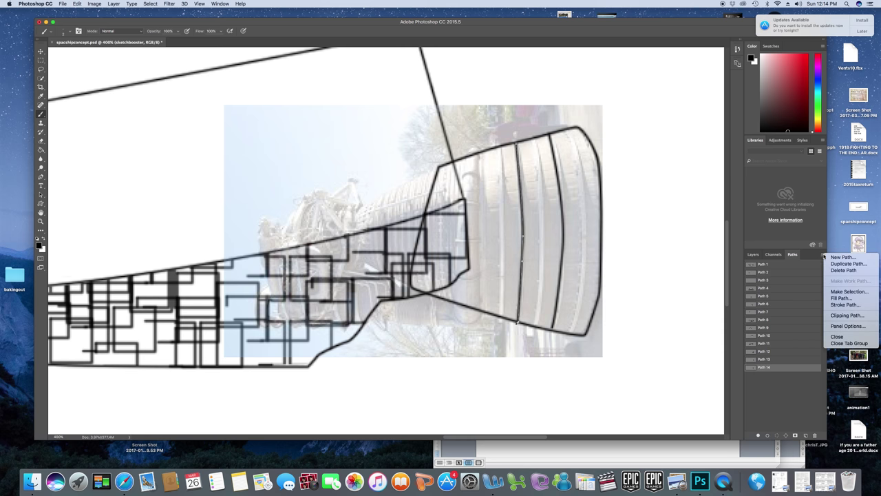
- Create Path 15 and draw a rib from the nozzle's top to its bottom edge
click(843, 257)
key(Return)
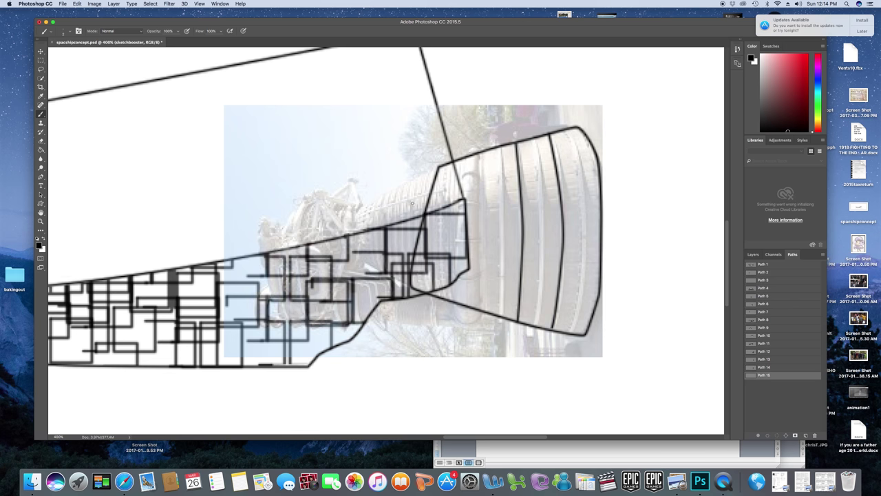
click(40, 176)
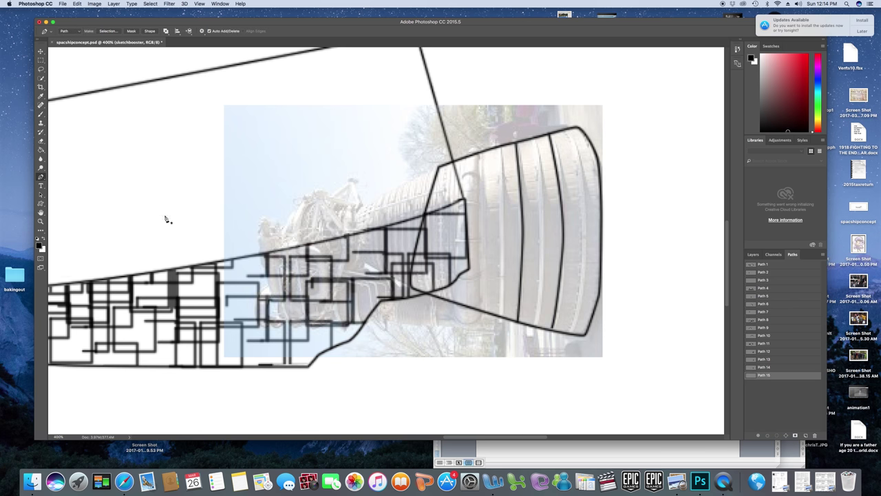
click(479, 157)
click(483, 248)
click(483, 272)
click(483, 312)
- Stroke the Path 15 rib in black with the brush
click(40, 117)
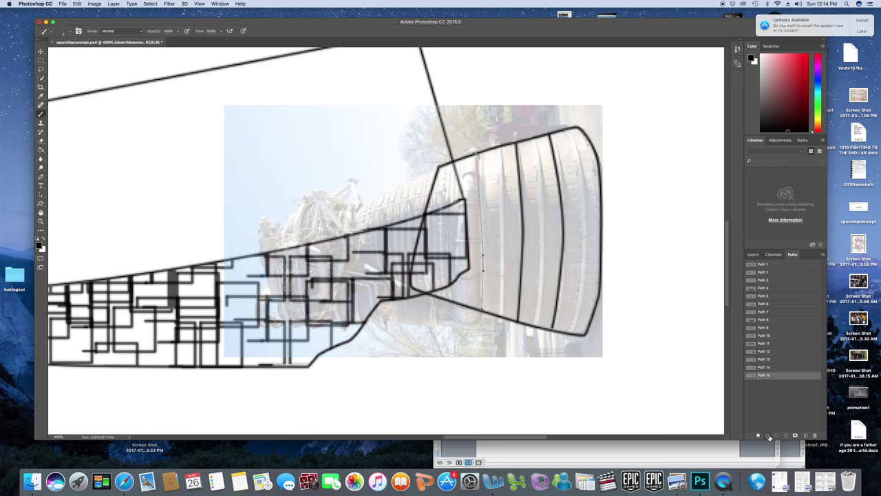
click(768, 437)
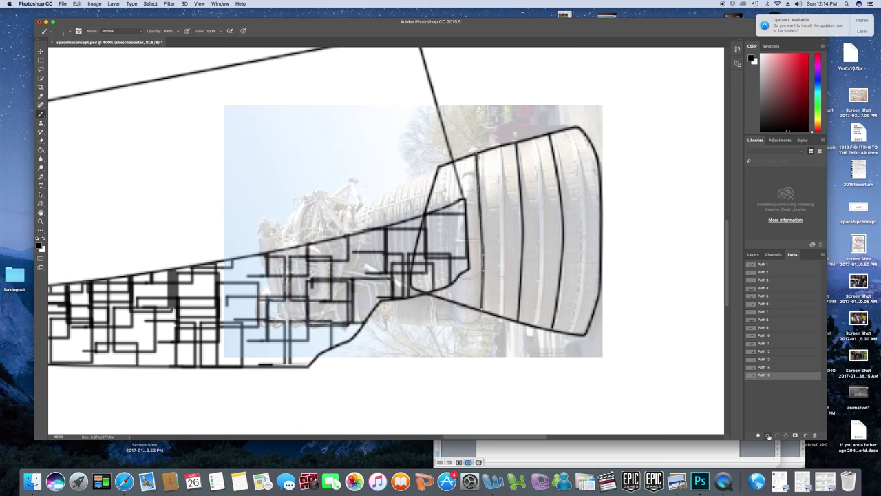
click(824, 254)
- Create a new path named Path 16 and switch to the Pen tool
click(847, 261)
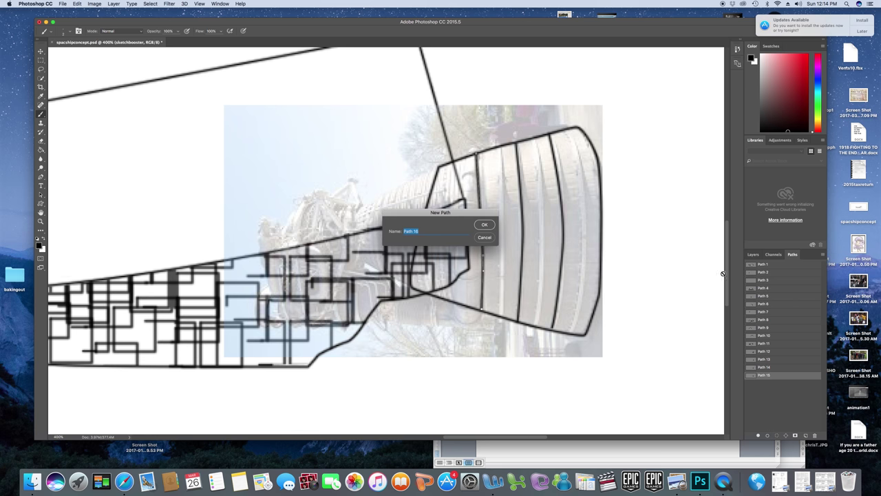
click(484, 225)
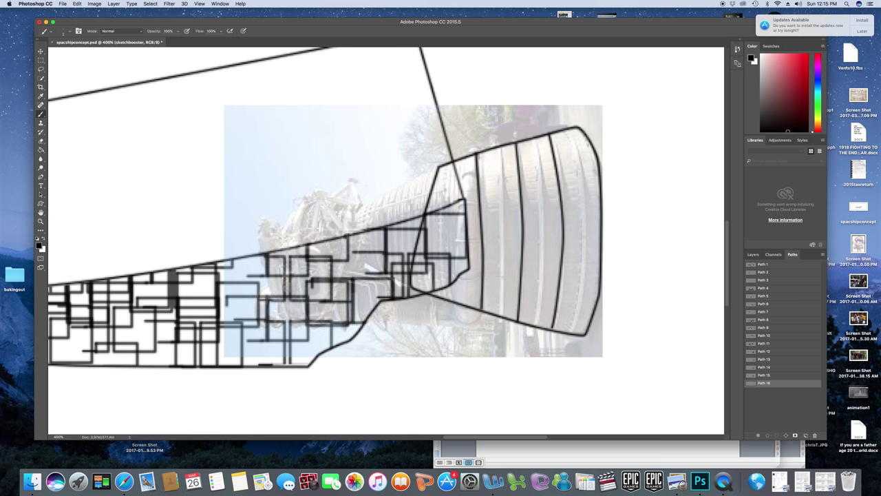
key(p)
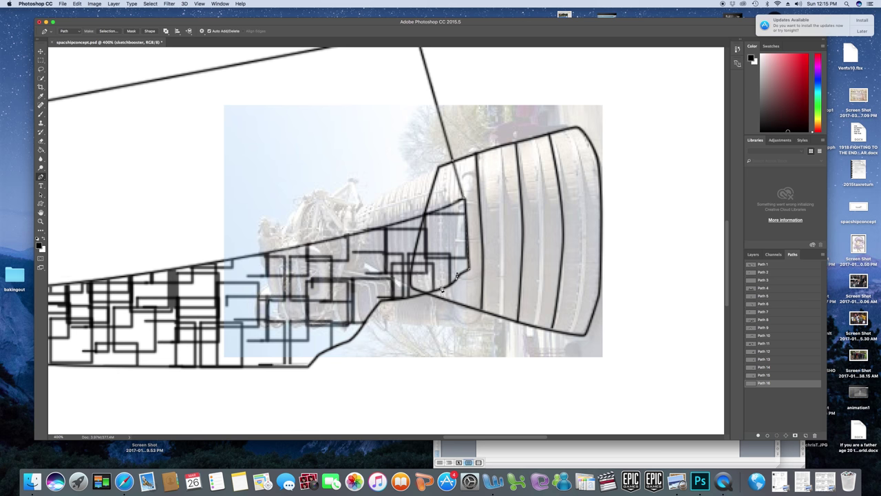
- Place anchors around the cluttered joint, from its base to the nozzle's top corner
click(429, 294)
click(398, 264)
click(395, 245)
click(398, 228)
click(404, 208)
click(412, 187)
click(421, 170)
click(454, 165)
- Load the joint outline as a selection, delete the sketch strokes inside, then deselect
click(777, 435)
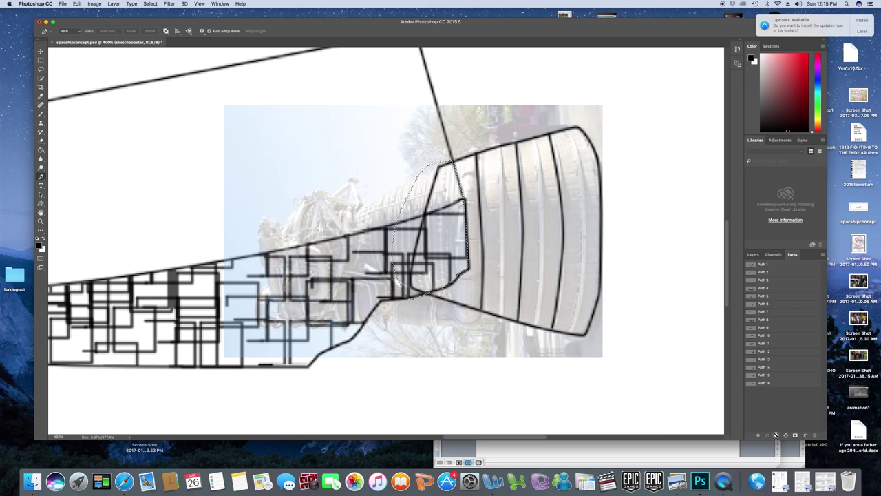
click(753, 254)
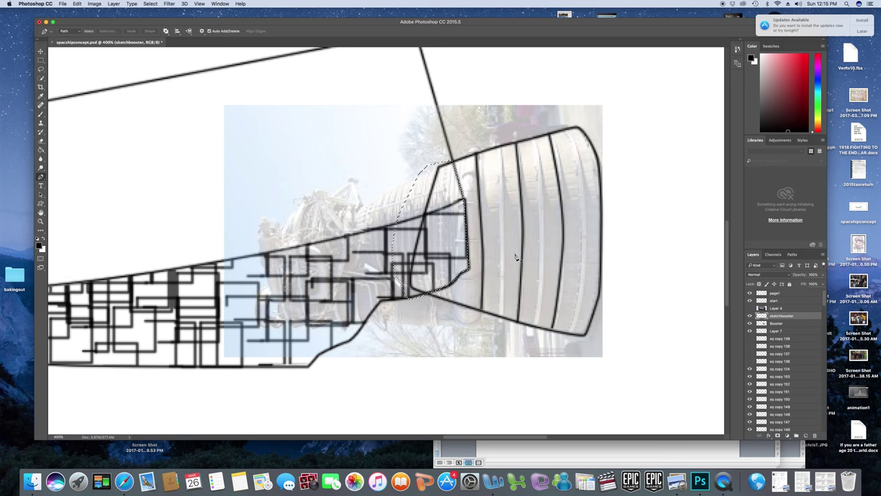
key(Delete)
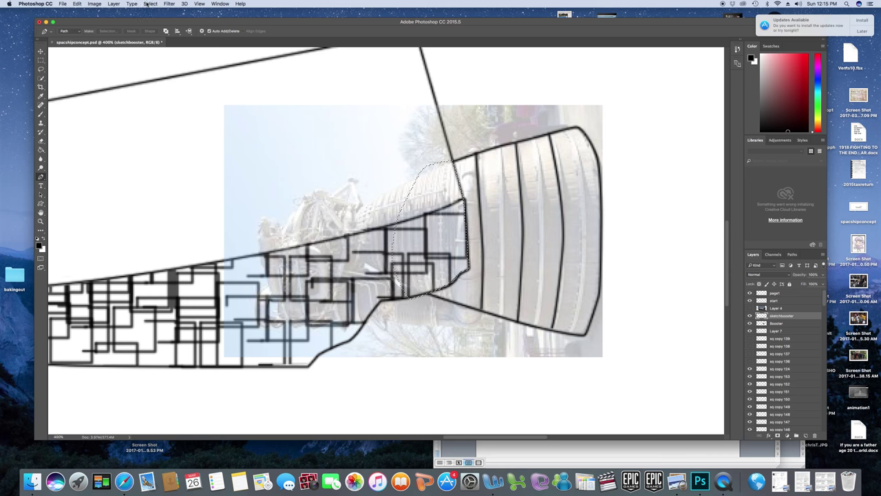
click(150, 4)
click(157, 18)
- Zoom out to 100% to see the whole ship and hide the booster reference photo
click(41, 221)
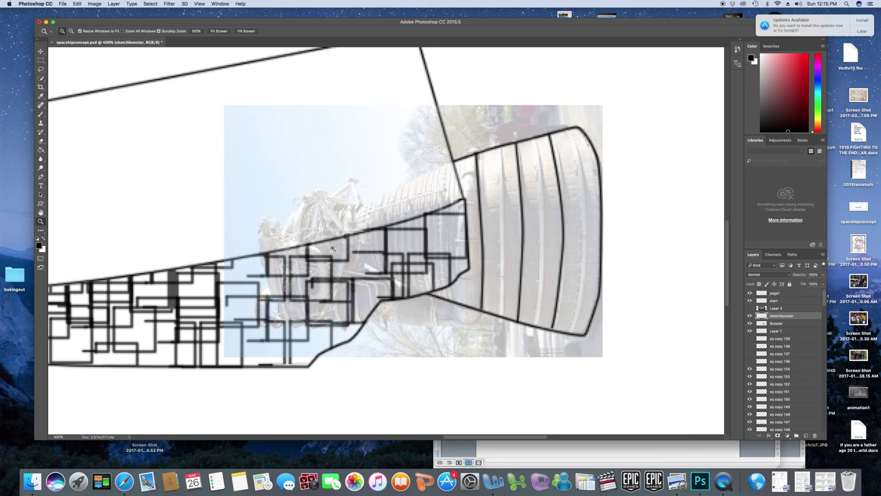
key(alt)
click(323, 226)
click(323, 226)
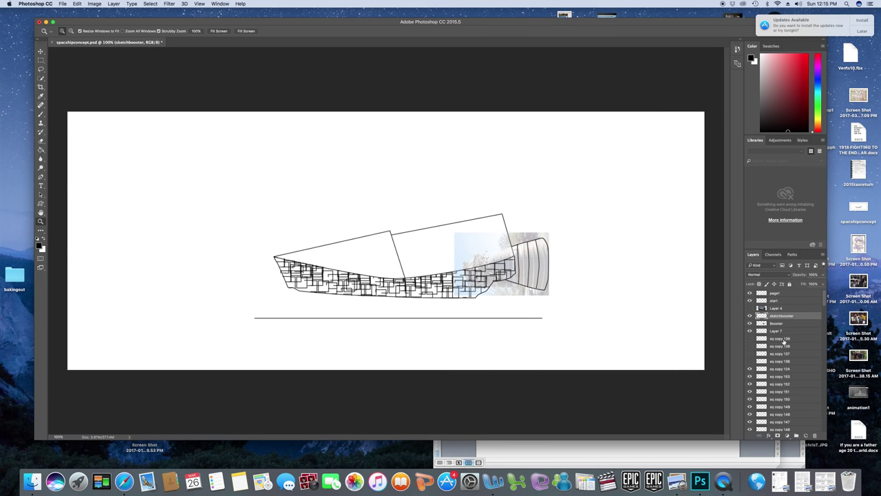
click(750, 323)
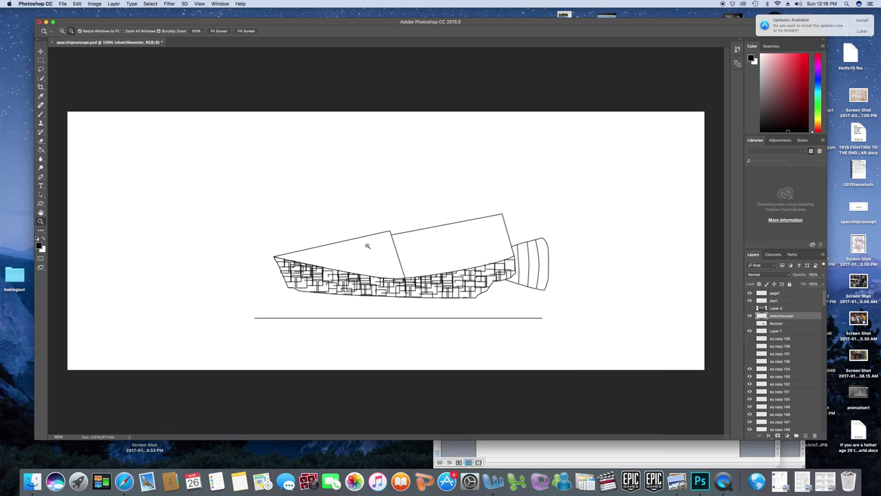
- Zoom to 400% on the hull-booster joint and toggle the booster layer to compare
click(368, 246)
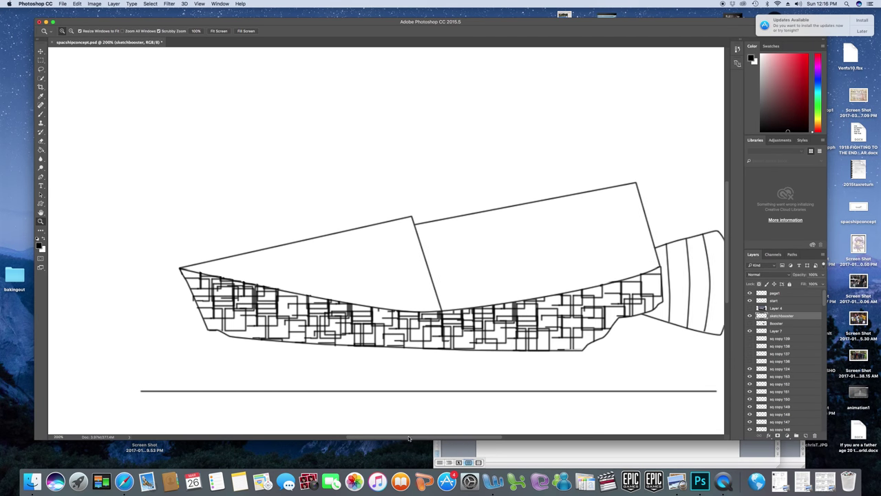
drag(409, 439, 482, 439)
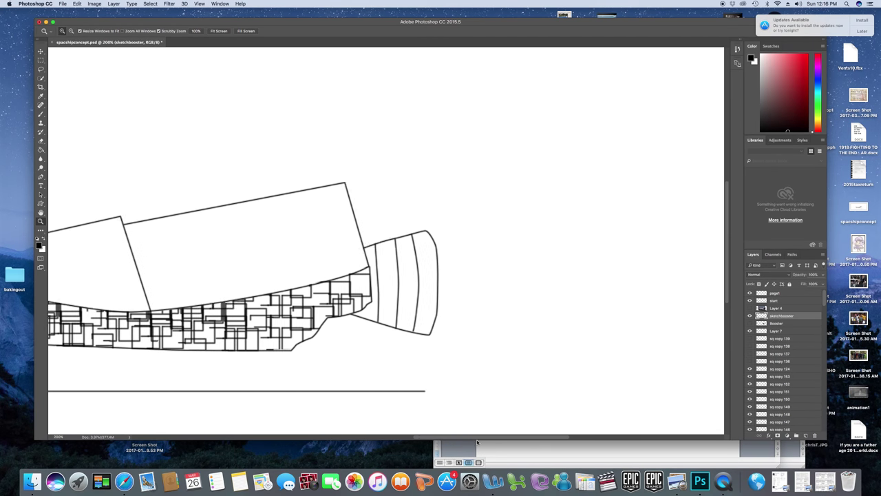
click(412, 354)
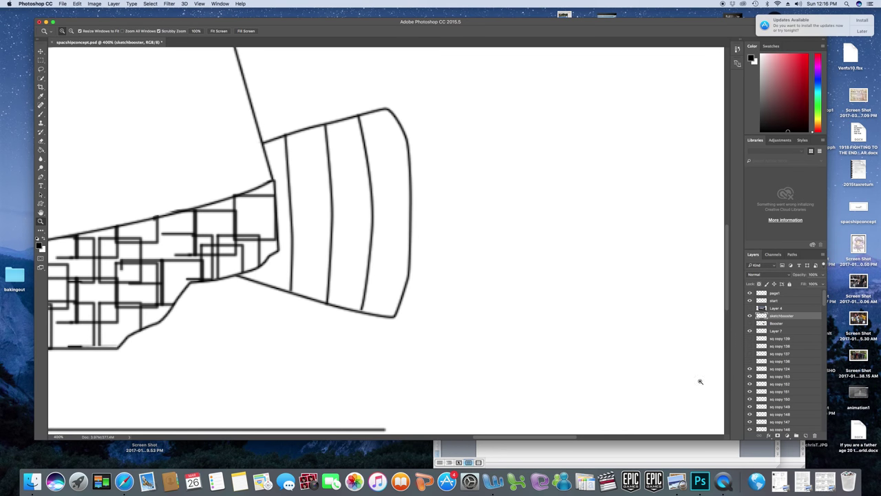
click(751, 316)
- Add a new empty layer from the Layers panel menu
click(823, 256)
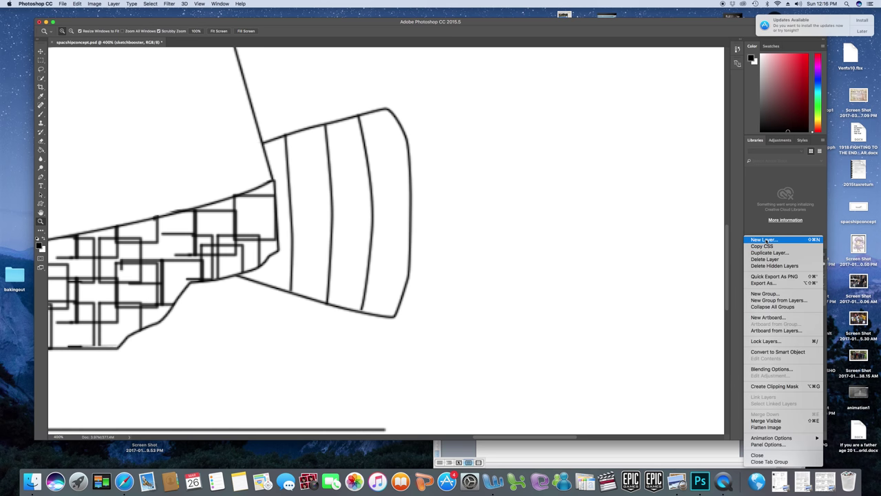
click(783, 240)
click(501, 215)
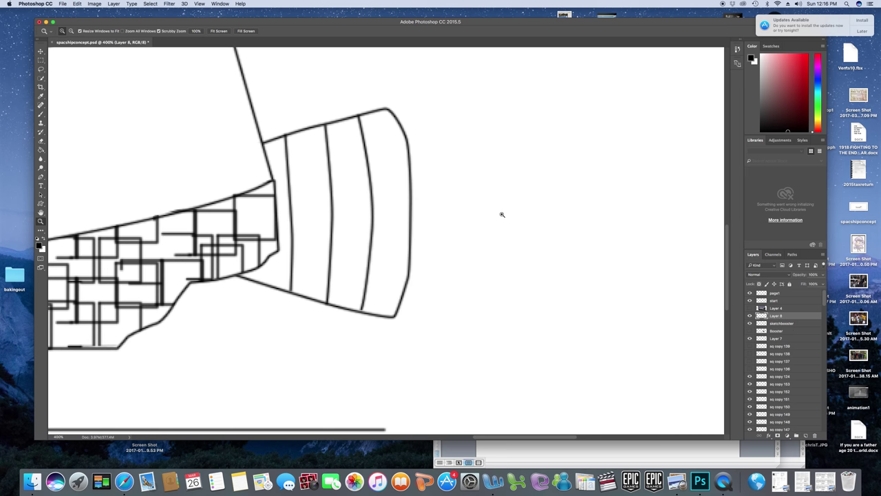
- Trace a closed straight-edged Pen outline around the booster's corners, starting at the hull junction
click(41, 177)
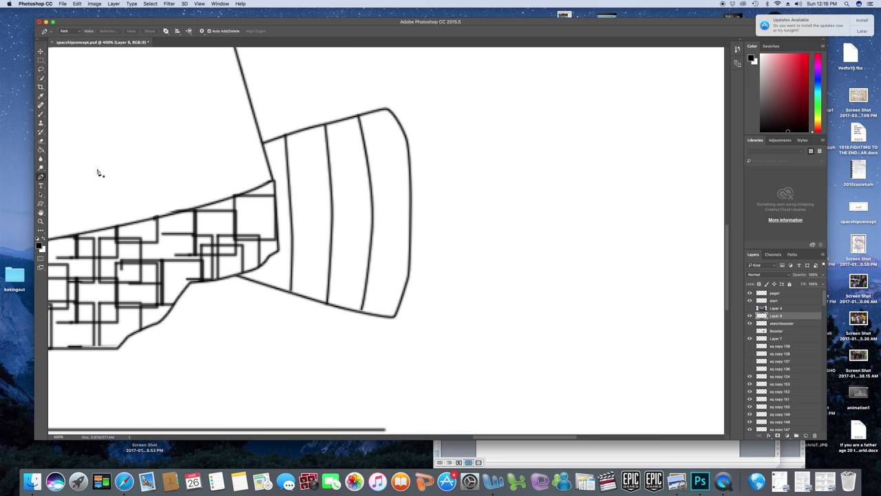
click(262, 143)
click(389, 109)
click(411, 280)
click(396, 319)
click(230, 274)
click(260, 144)
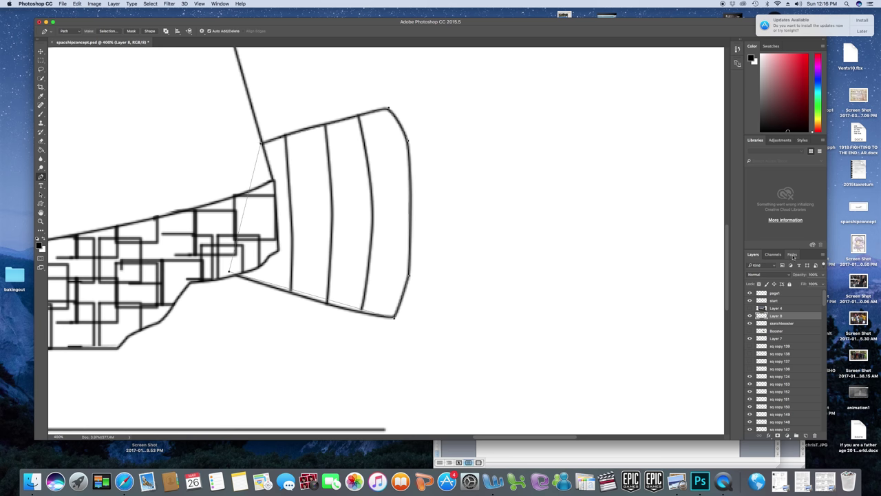
click(793, 255)
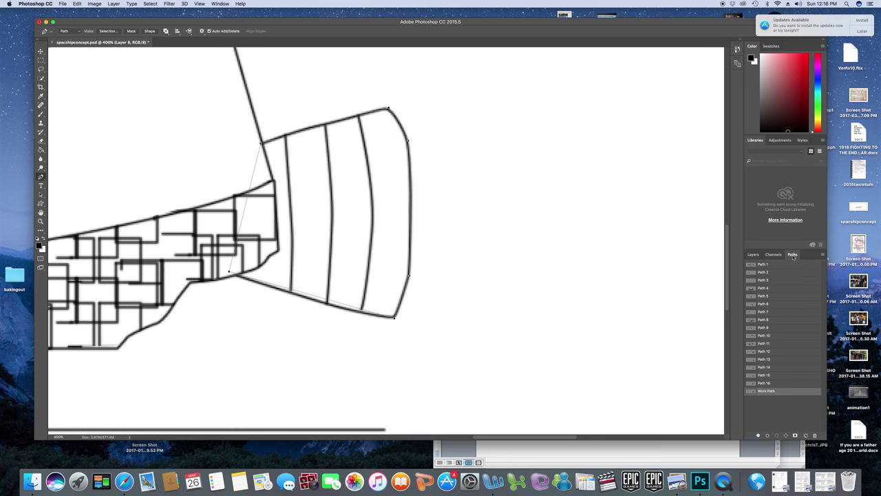
- Stroke the traced booster outline in thick black and save it as Path 17
click(40, 114)
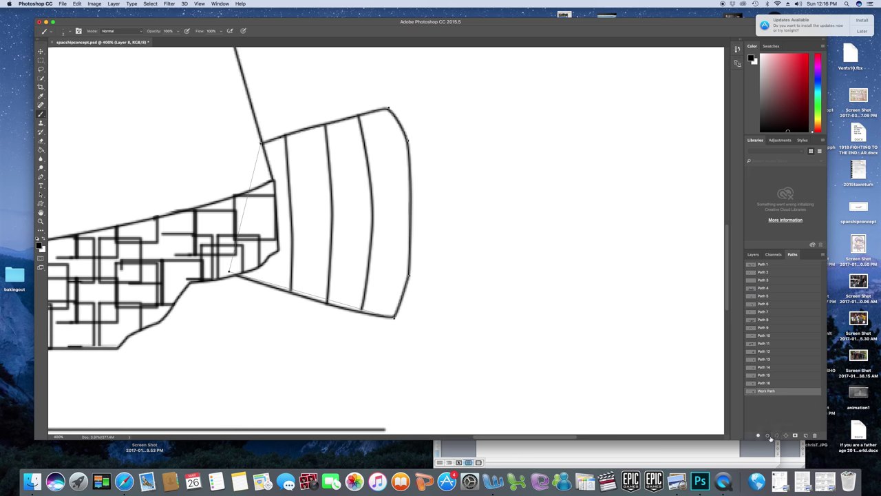
click(768, 436)
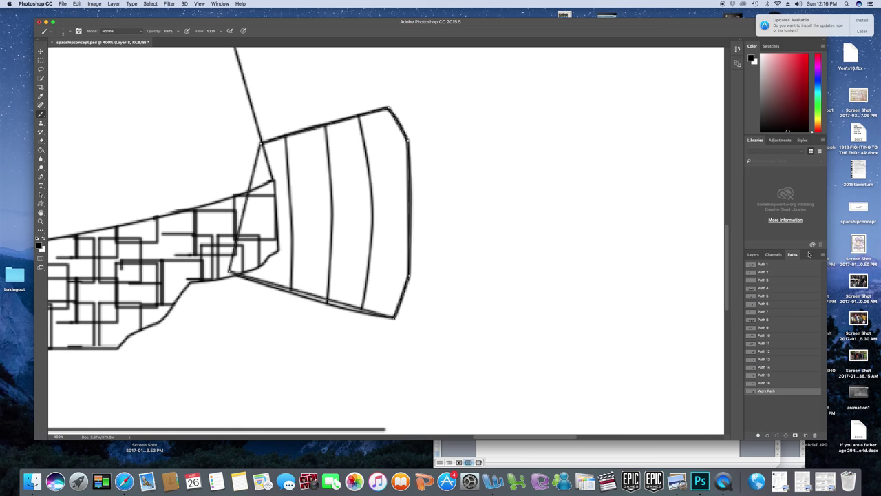
click(823, 254)
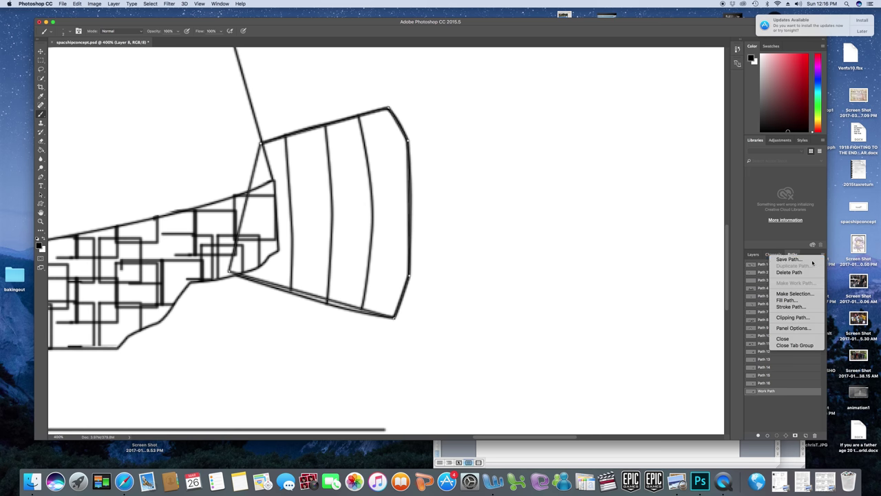
click(785, 260)
click(486, 226)
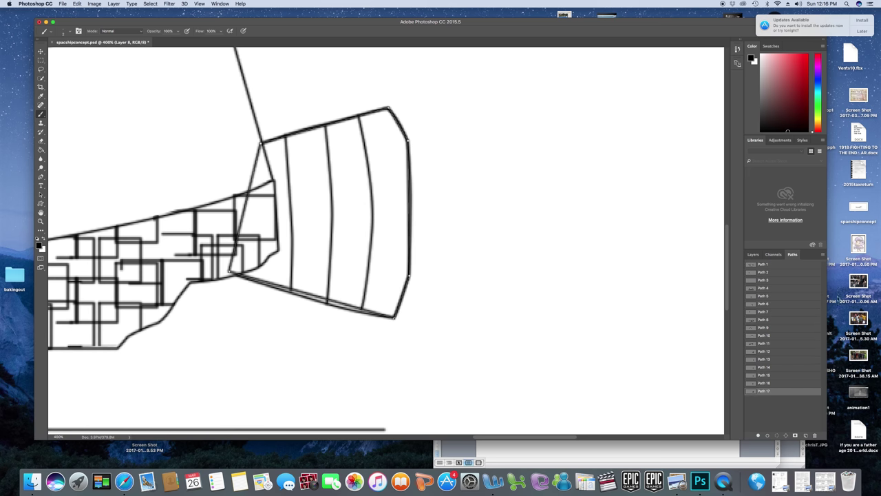
- Create a new empty path and return to the layers list
click(823, 254)
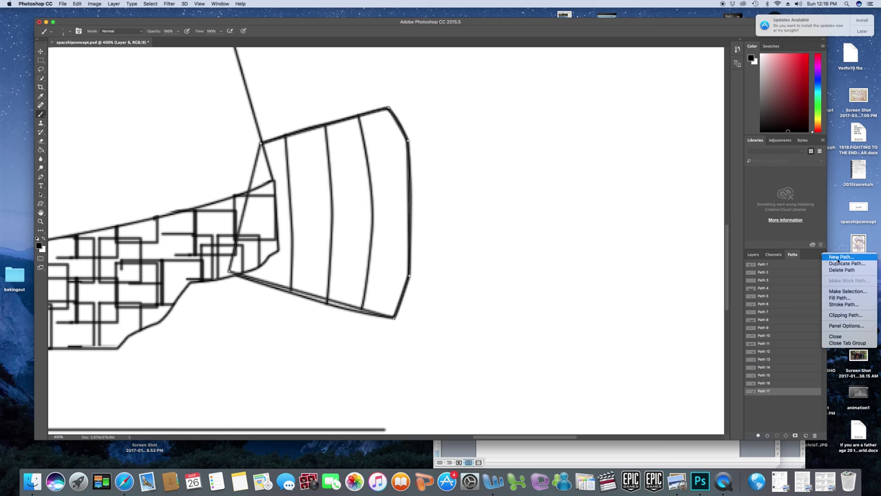
click(533, 200)
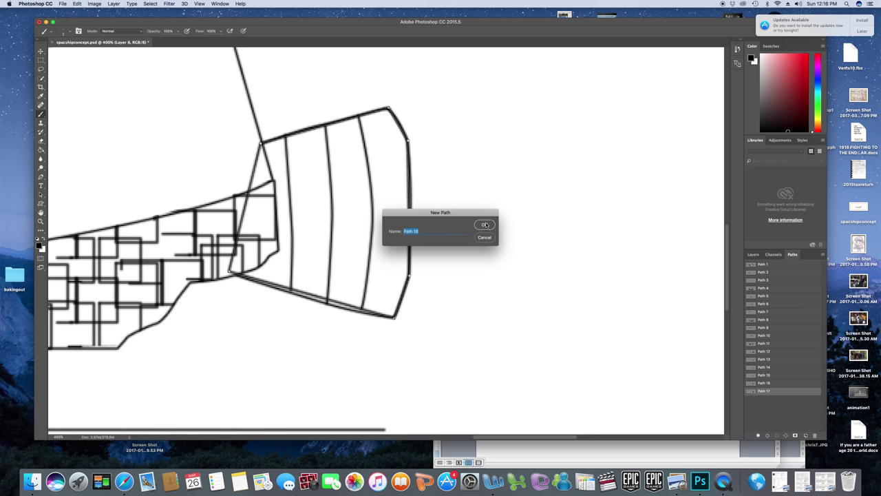
click(486, 224)
click(753, 254)
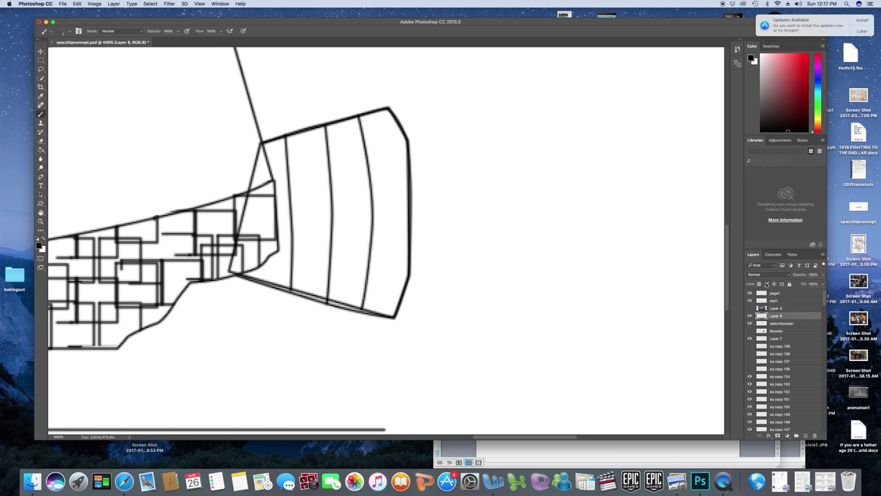
click(775, 324)
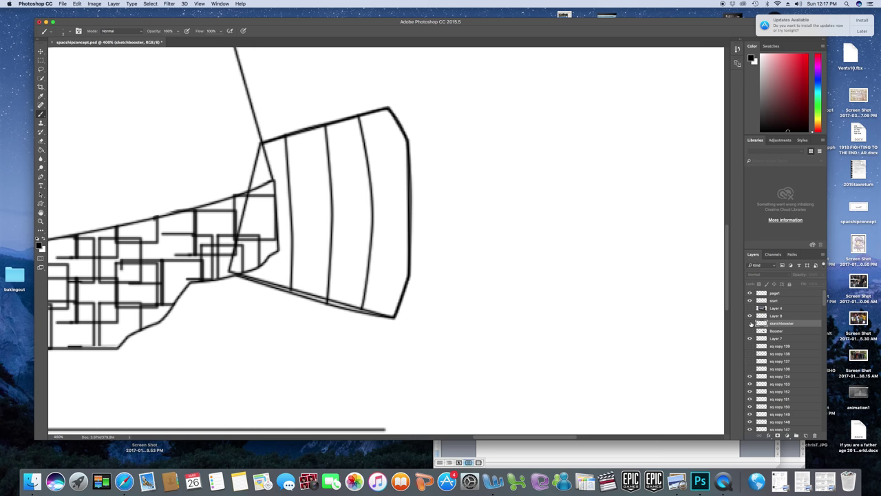
click(750, 323)
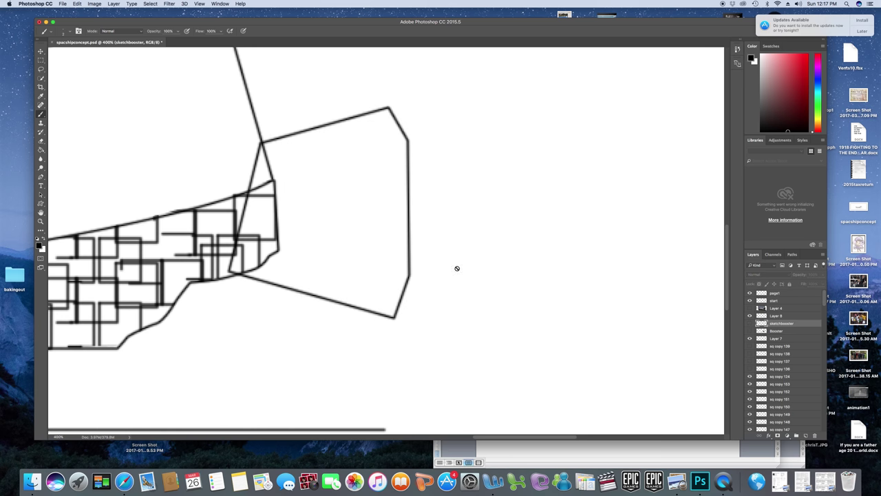
click(751, 323)
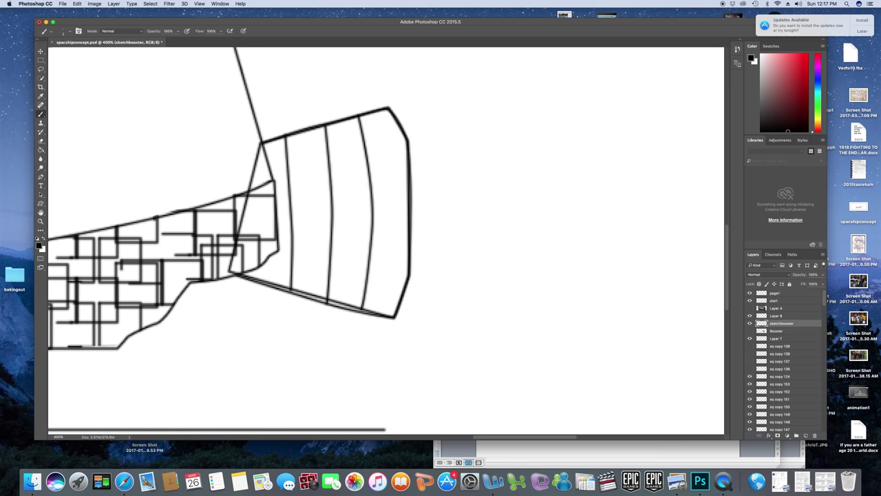
- Trace the booster's rightmost rib with the Pen and ink it in bold black
click(41, 178)
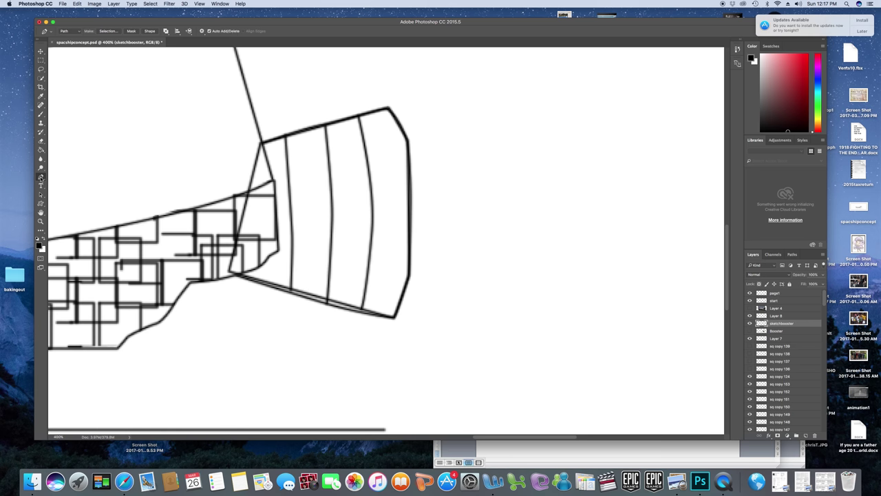
click(360, 119)
click(375, 226)
click(41, 115)
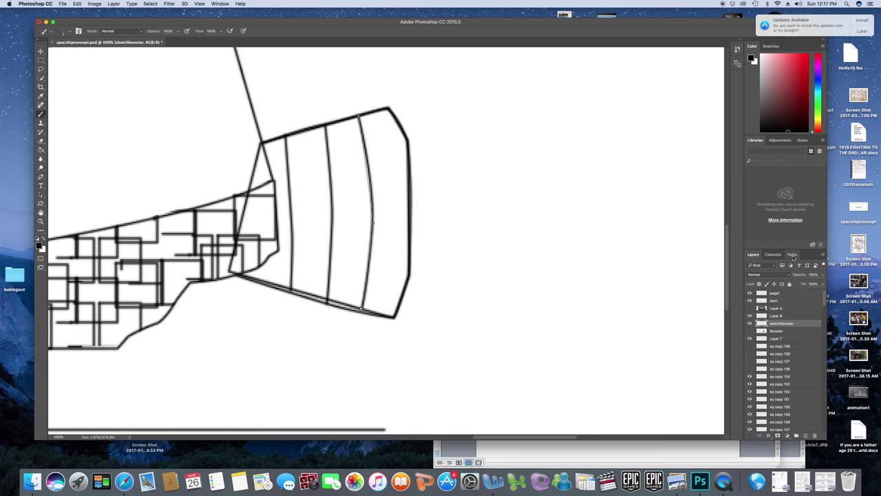
click(792, 255)
click(769, 435)
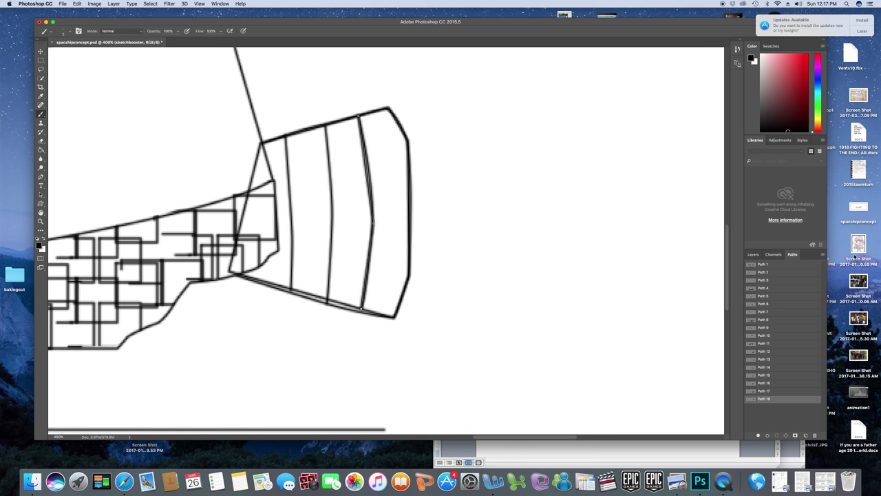
- Add a new empty Path 19 and go back to the layers list
click(823, 255)
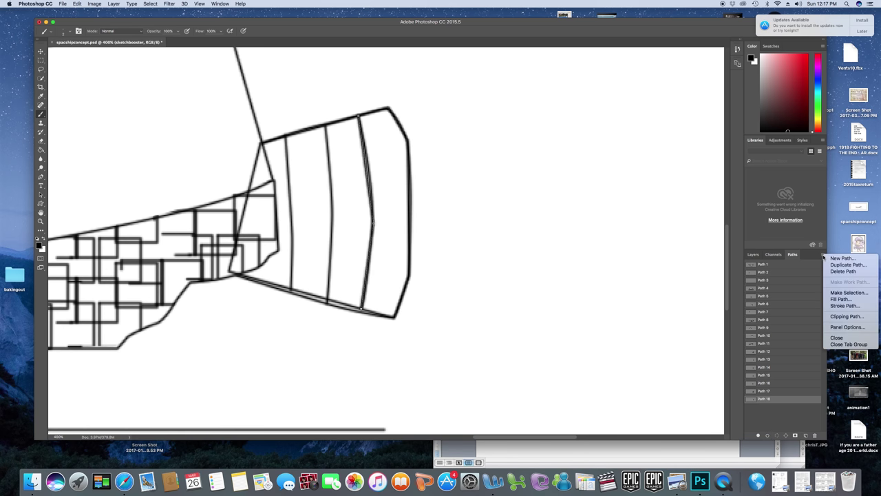
click(842, 258)
click(483, 224)
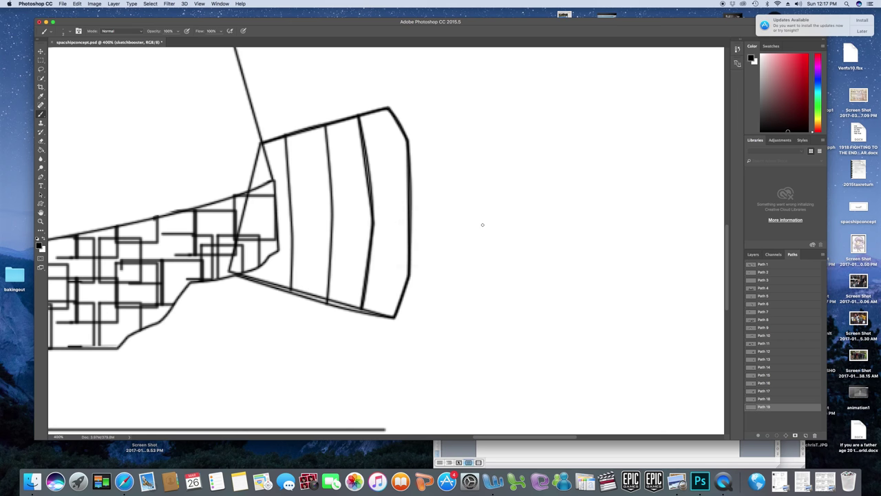
click(753, 255)
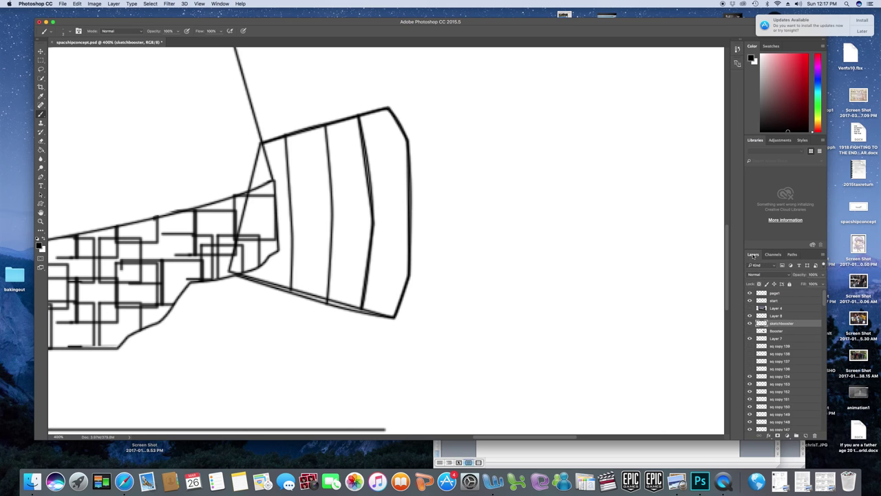
- Compare with and without the sketchbooster rib lines, leaving them hidden
click(750, 323)
click(750, 323)
click(750, 323)
click(750, 323)
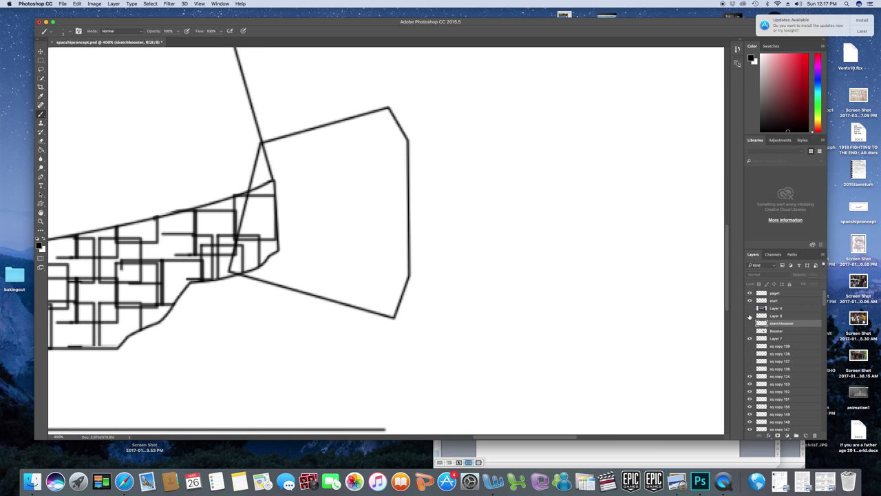
click(749, 315)
- Rename Layer 8 to 'Newsket'
click(786, 316)
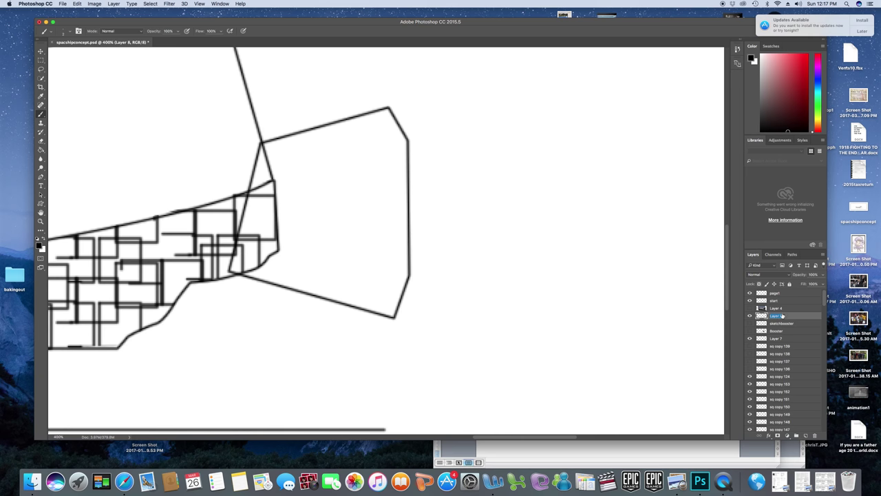
text(n)
key(Return)
click(793, 255)
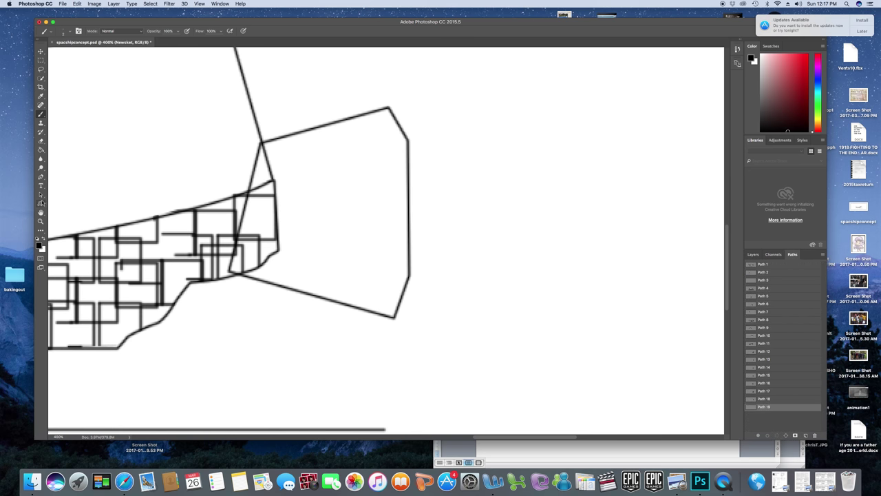
click(40, 180)
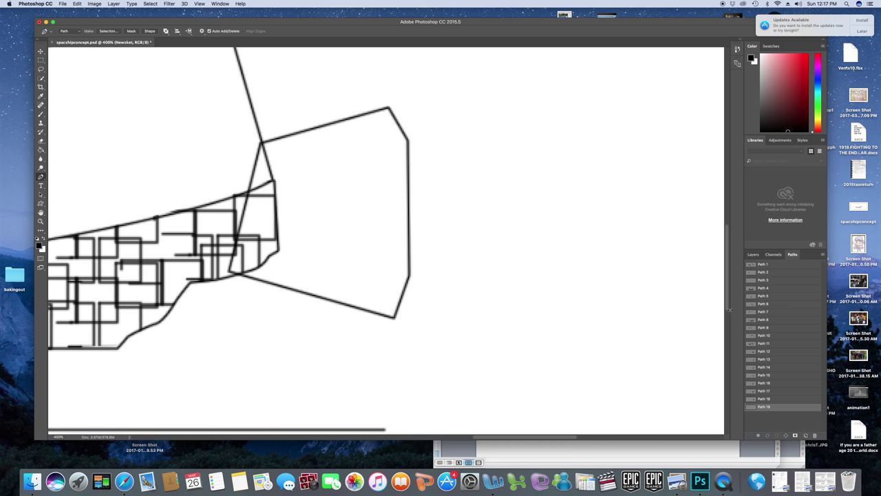
click(754, 255)
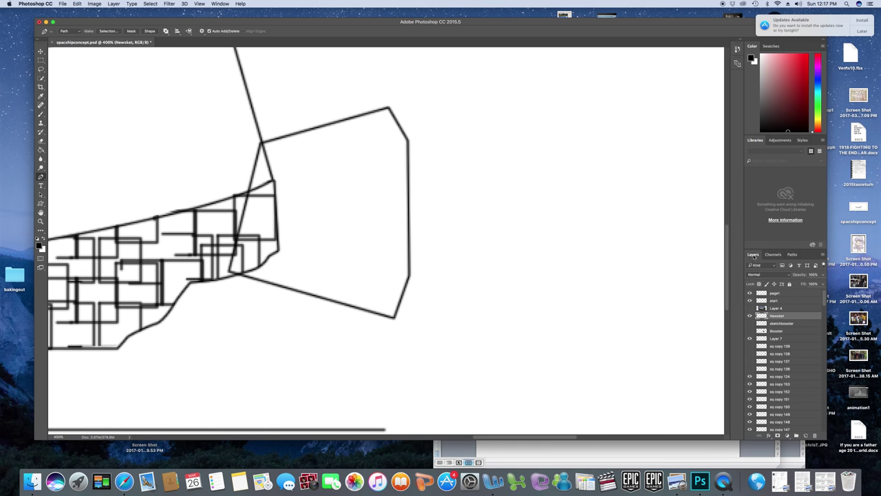
- Show the sketchbooster lines again, ink the traced curved rib, and add Path 20
click(751, 324)
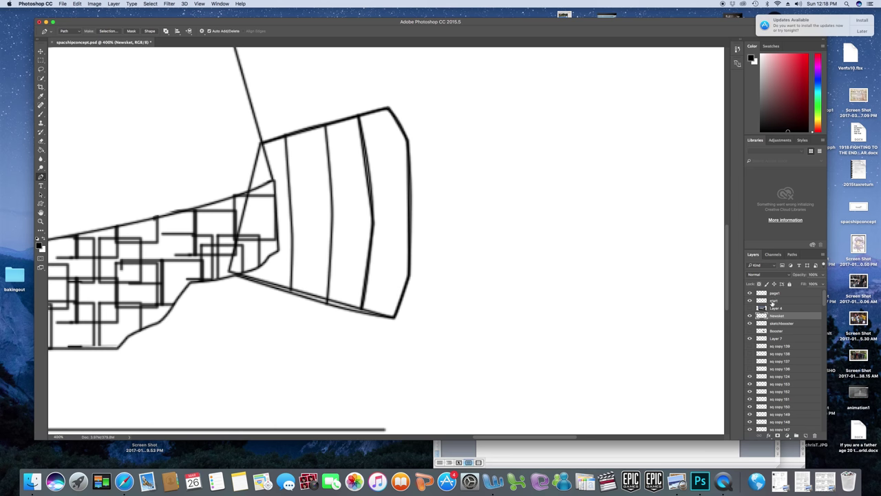
click(793, 254)
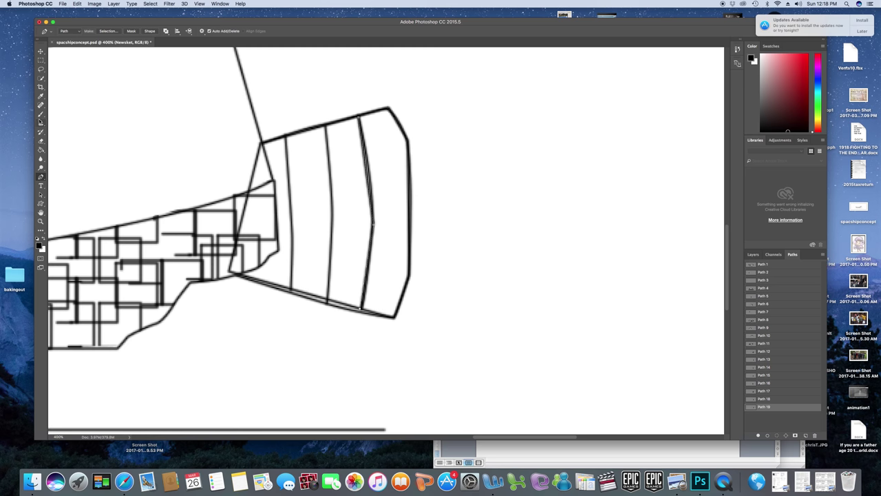
click(40, 119)
click(768, 435)
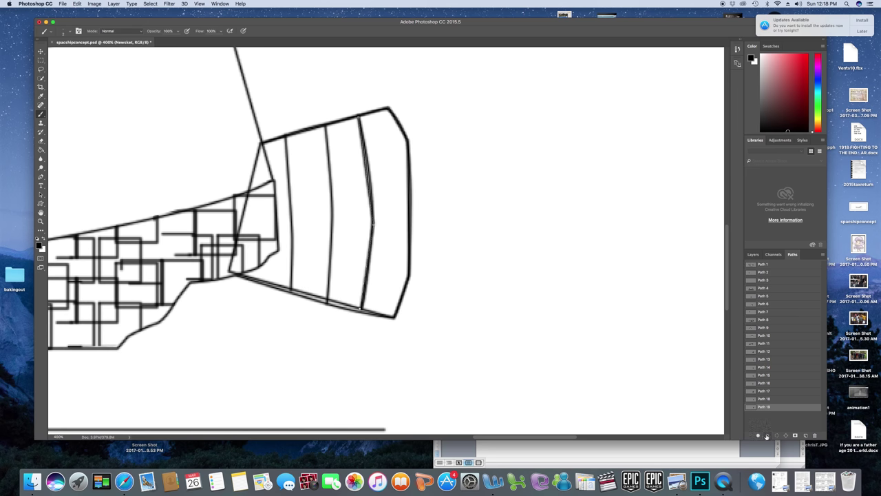
click(823, 255)
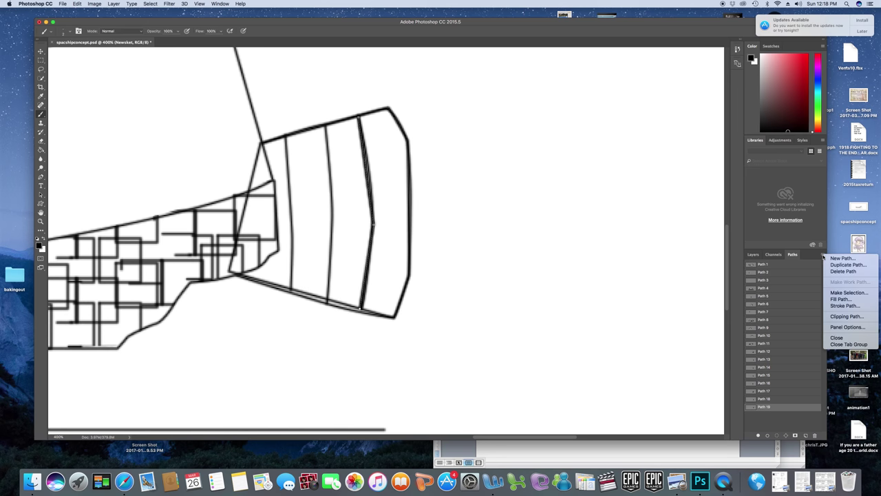
click(846, 261)
click(484, 225)
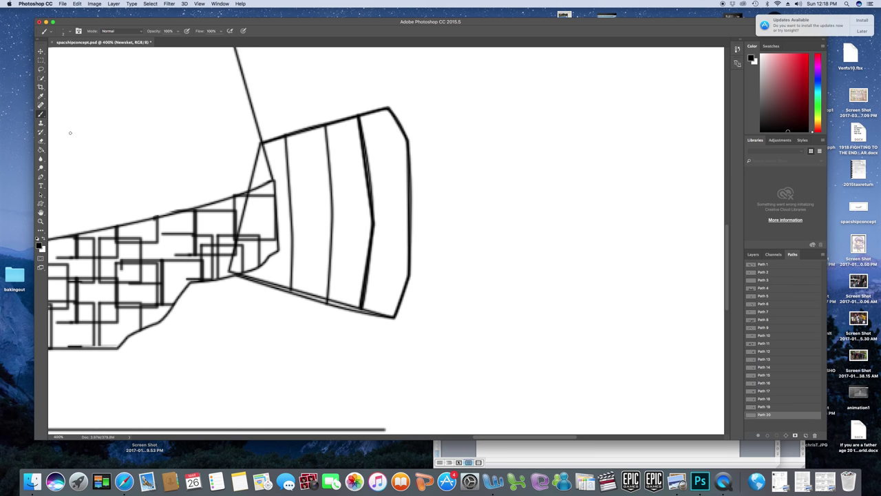
- Trace the middle chevron rib down to the bottom edge, ink it, and add Path 21
click(41, 177)
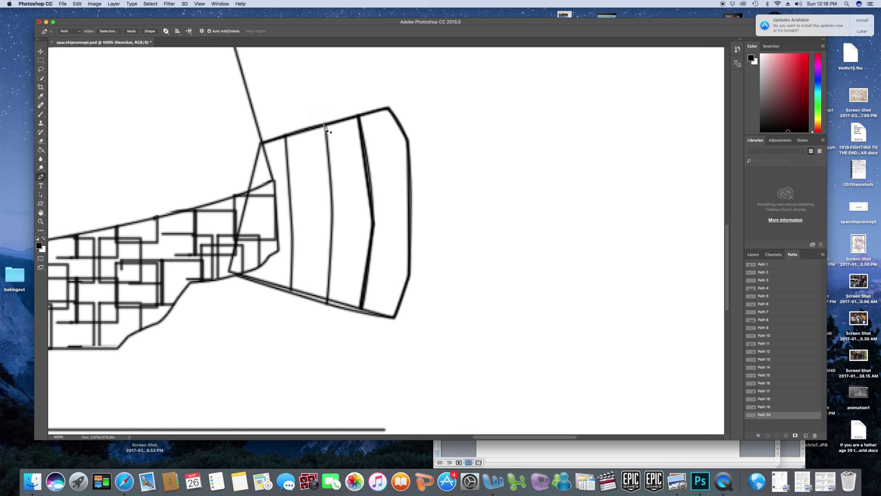
click(333, 221)
click(327, 301)
key(b)
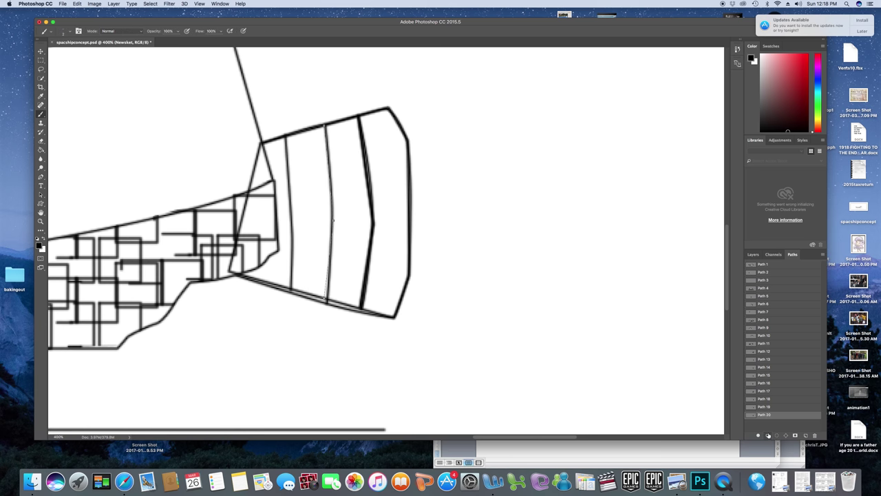
click(769, 435)
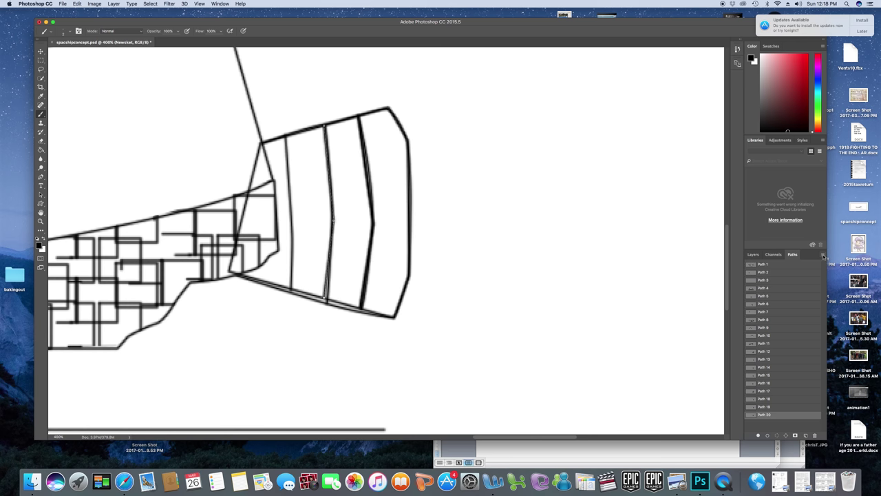
click(825, 254)
click(841, 257)
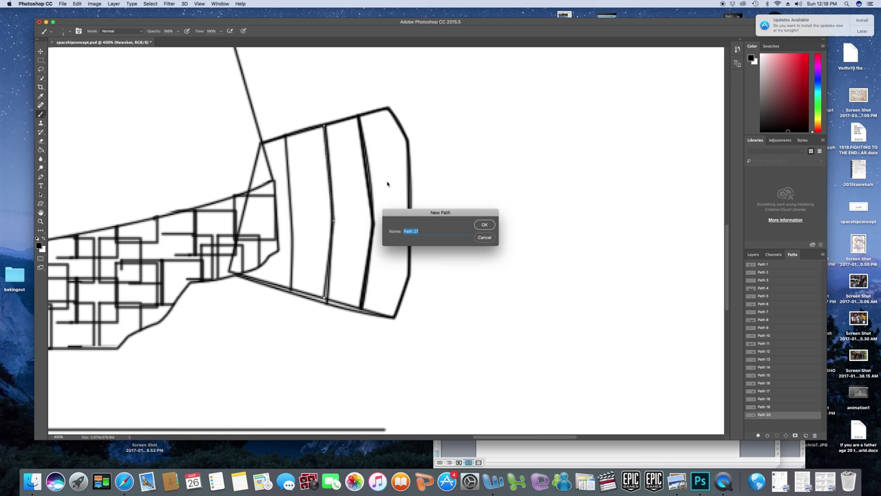
click(485, 224)
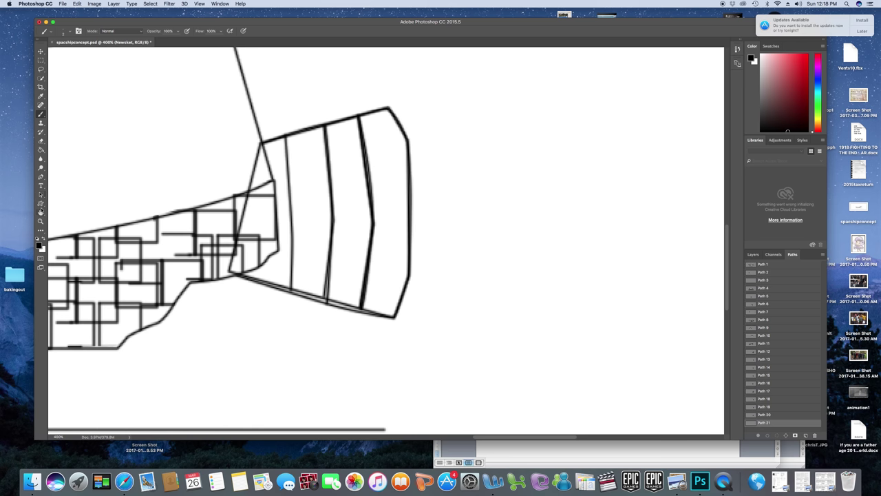
- Ink the next traced rib path as a thicker black line
click(41, 194)
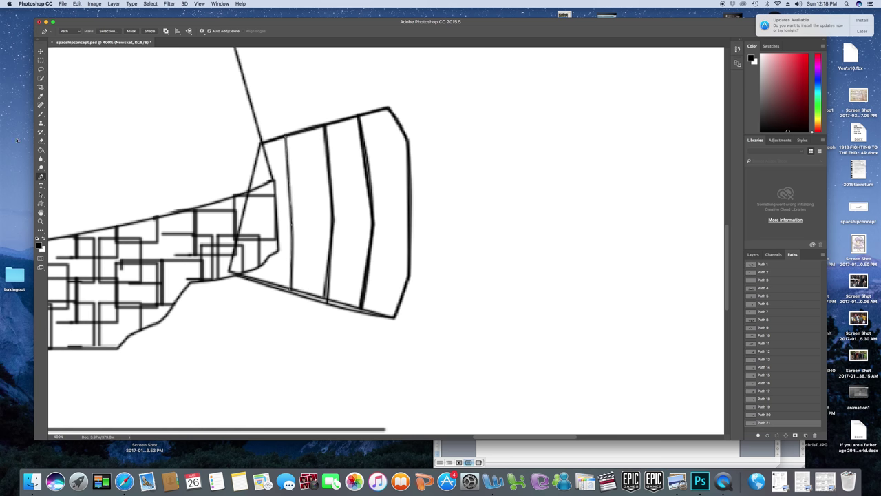
click(41, 115)
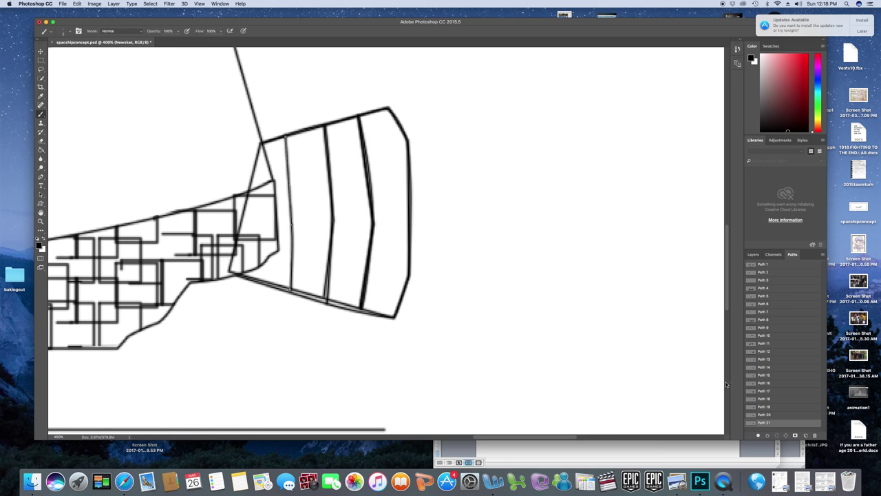
click(767, 435)
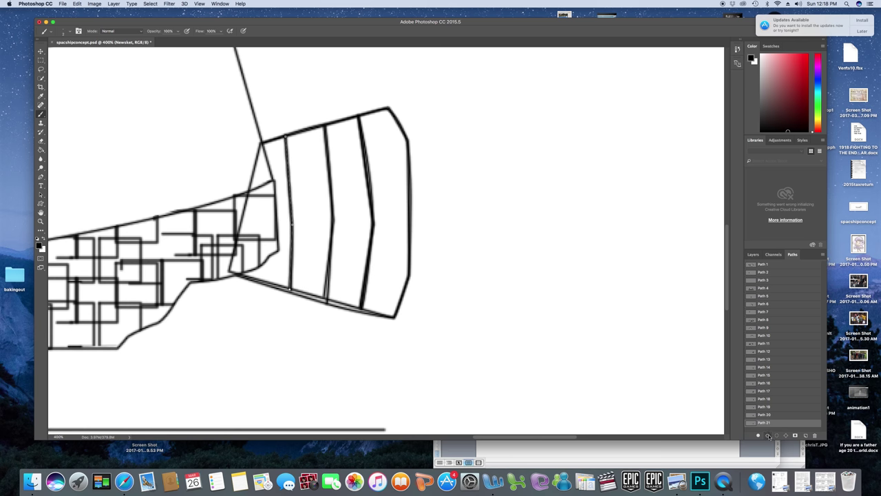
click(825, 255)
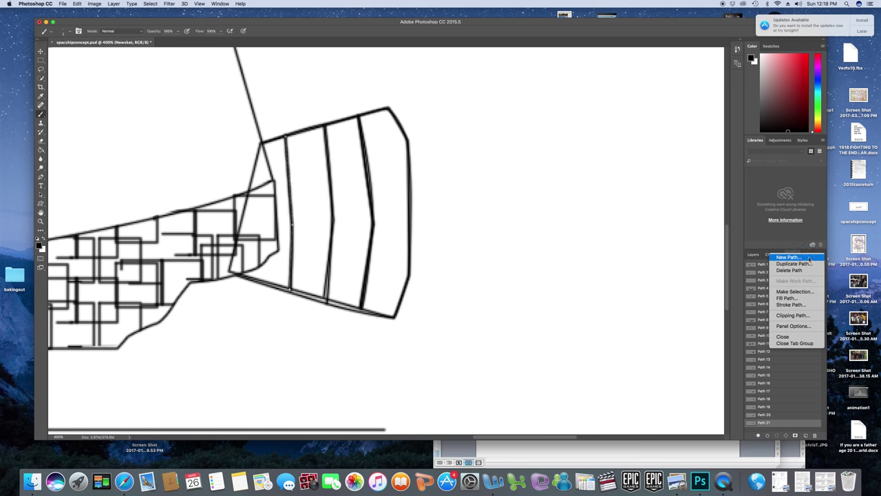
- Add empty Path 22, hide the rough booster stroke layer, and review the whole ship
click(784, 257)
click(485, 225)
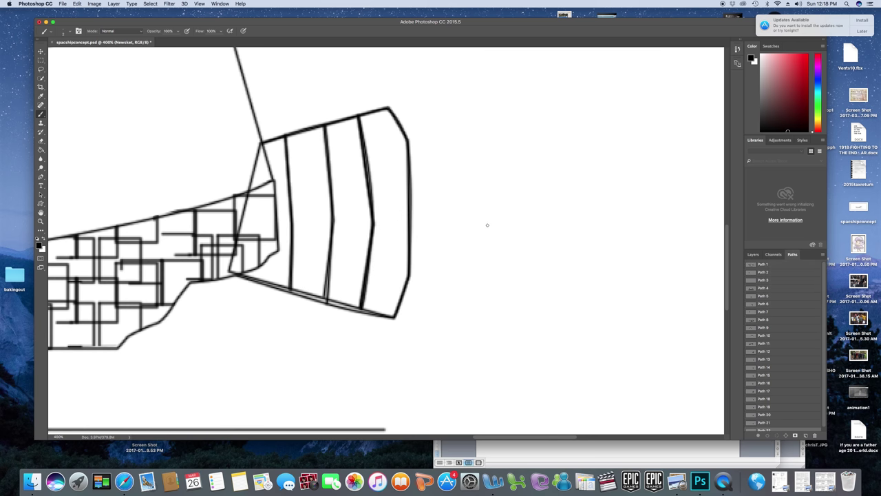
click(753, 255)
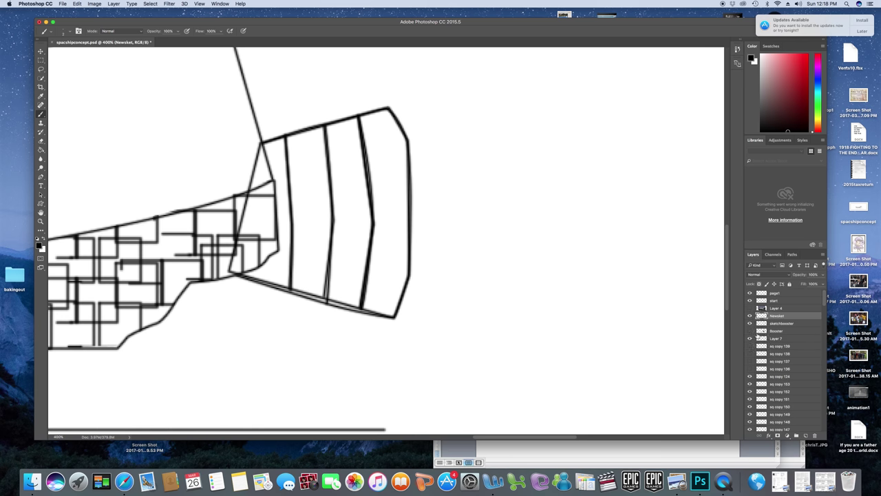
click(750, 323)
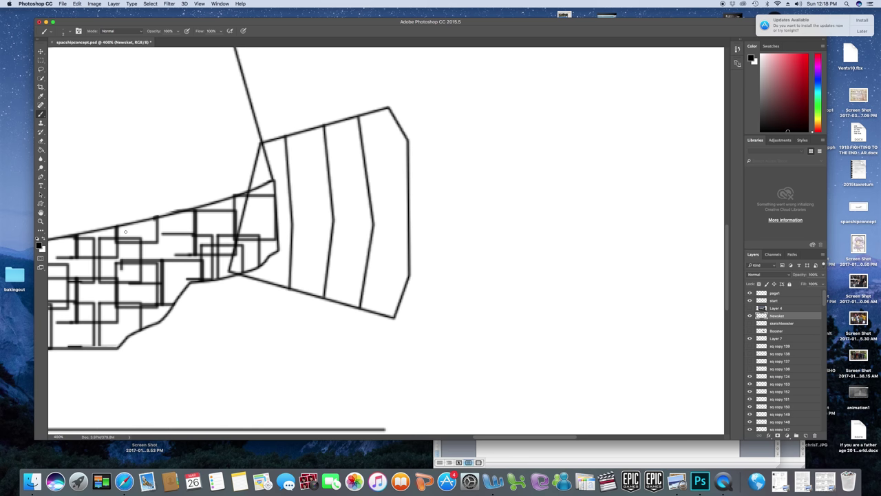
key(z)
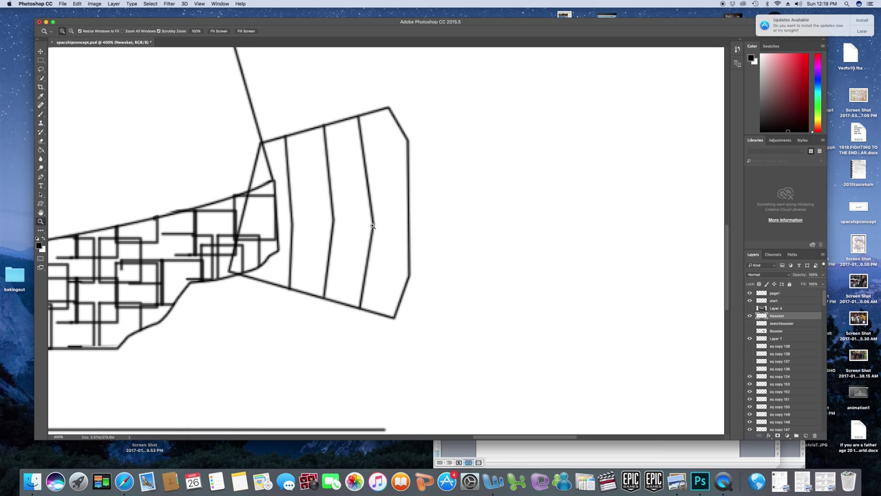
key(alt)
alt+click(373, 226)
alt+click(373, 226)
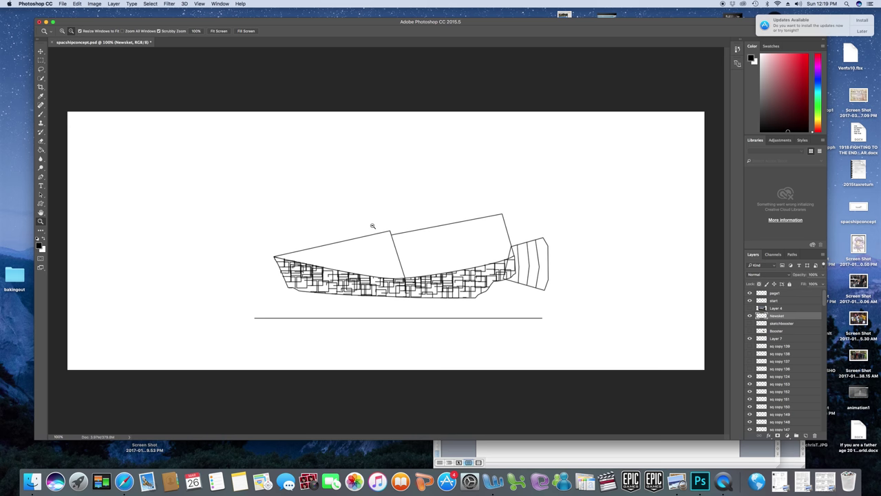
click(372, 226)
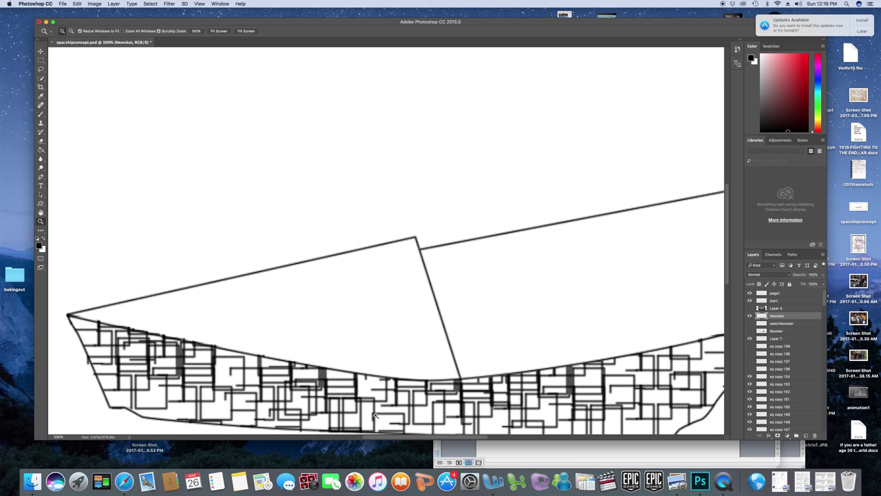
- Zoom in on the joint and trace a closed Pen outline around the stray strokes
drag(398, 437, 589, 437)
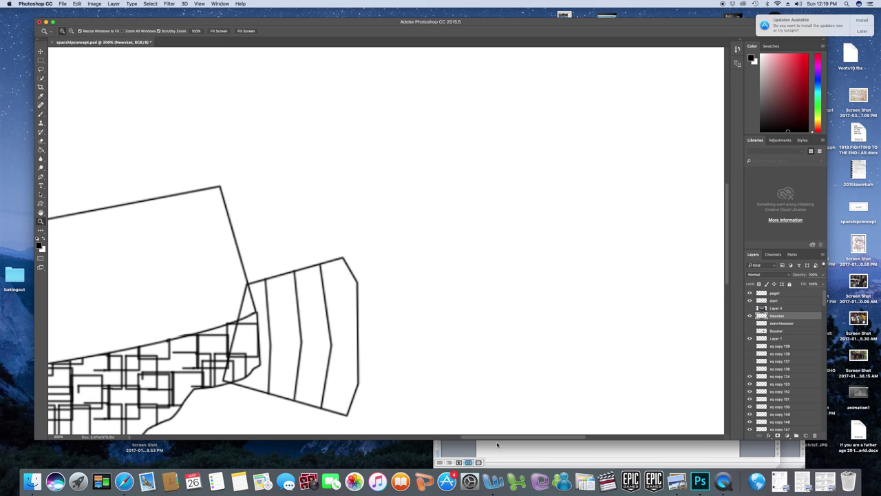
click(498, 299)
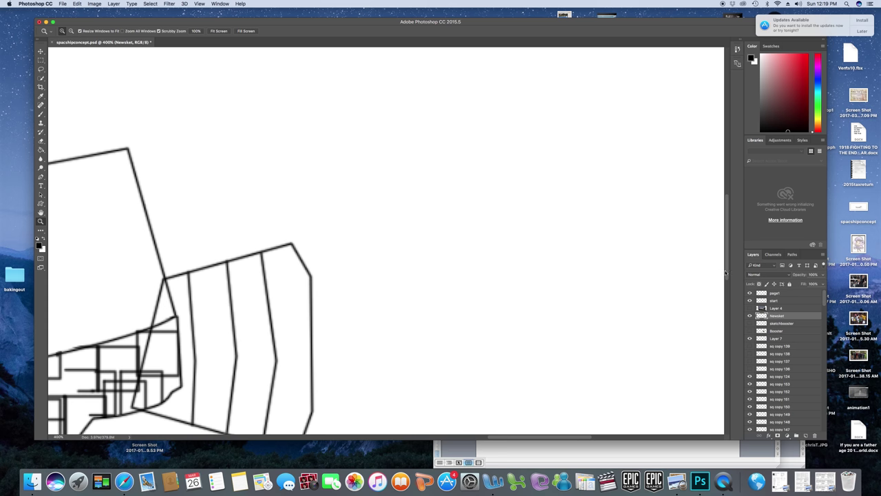
drag(727, 274, 728, 308)
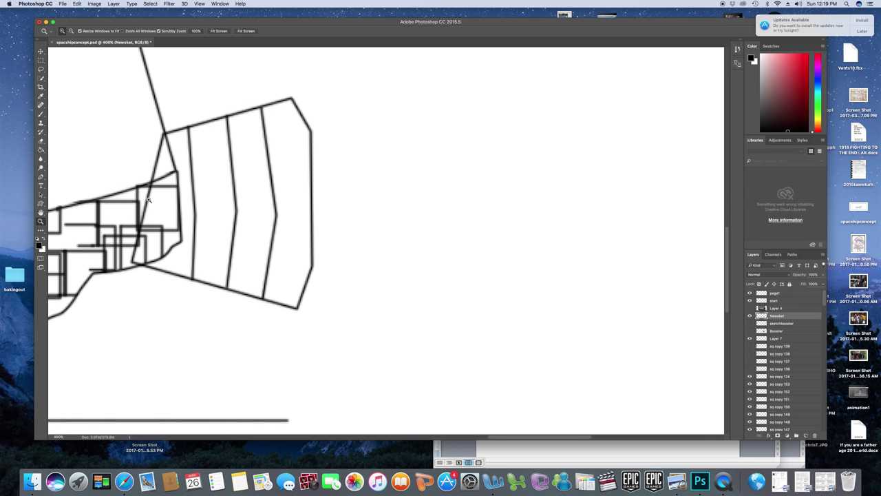
click(41, 176)
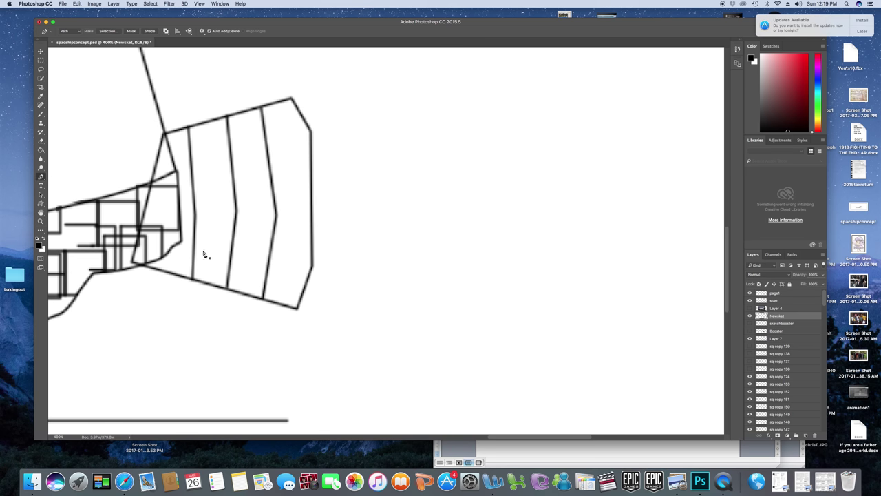
click(165, 133)
click(177, 173)
click(183, 242)
click(153, 262)
click(127, 269)
click(102, 219)
click(95, 158)
click(135, 131)
click(165, 133)
- Turn the joint outline into a selection to erase the strokes, then deselect
click(794, 255)
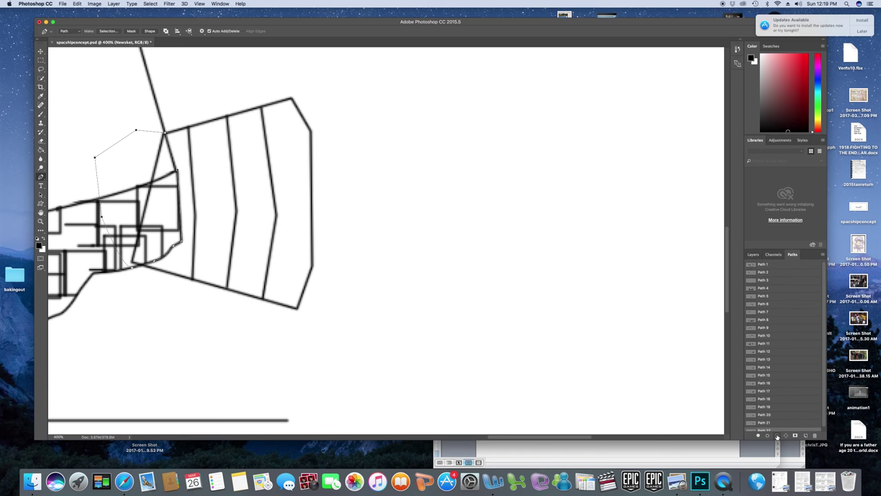
click(778, 436)
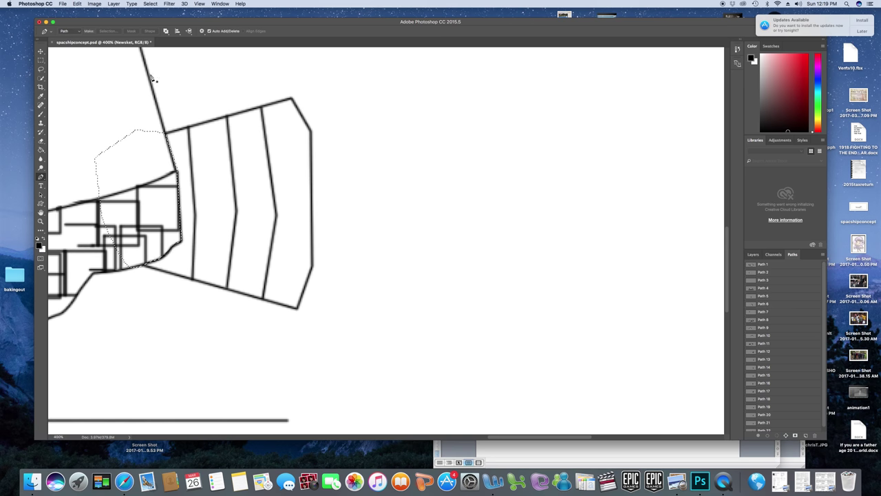
click(150, 4)
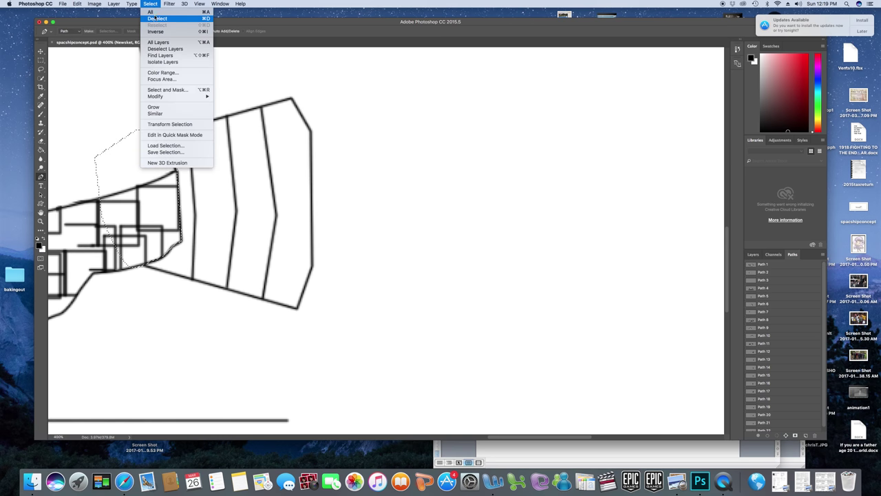
click(158, 18)
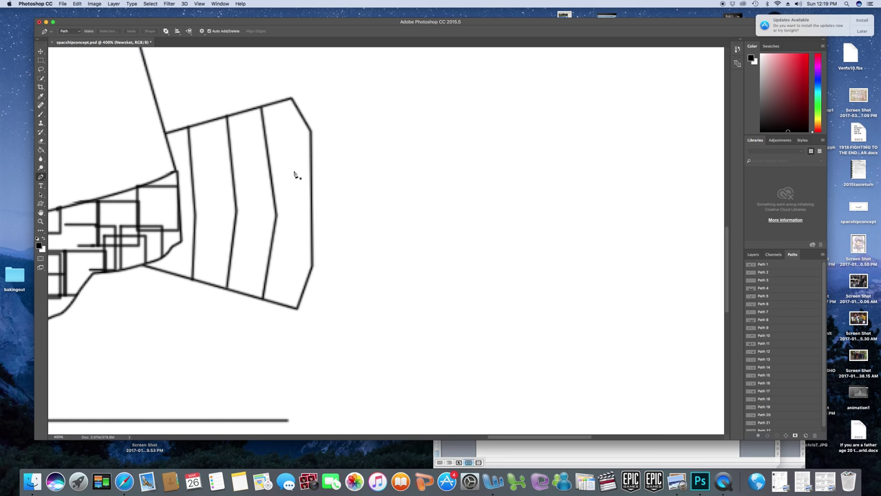
- Zoom out to 100% to bring the whole spaceship drawing into view
click(41, 222)
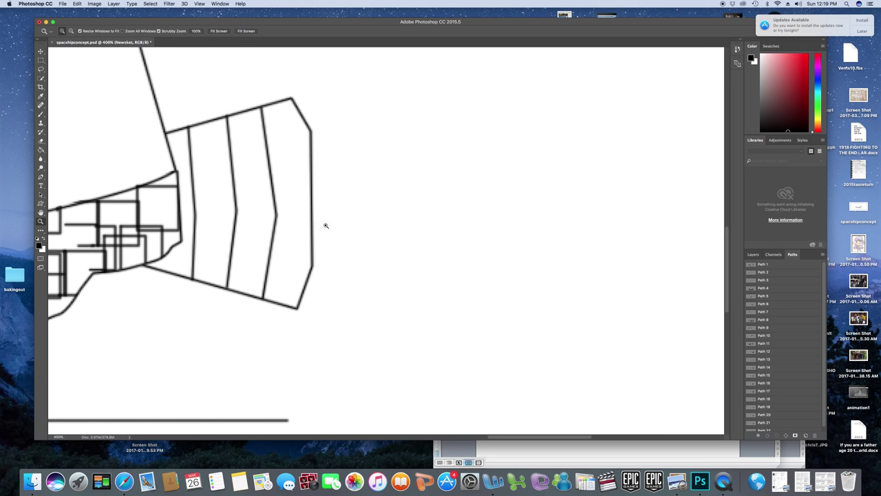
alt+click(418, 229)
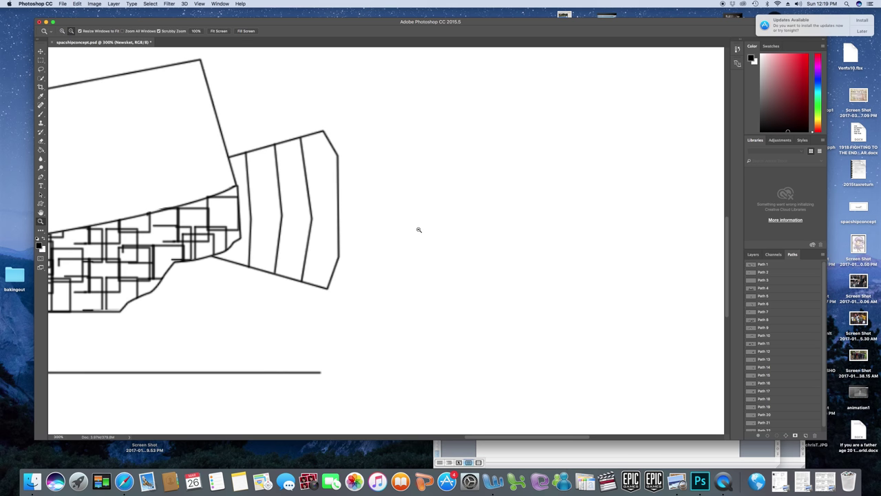
alt+click(418, 230)
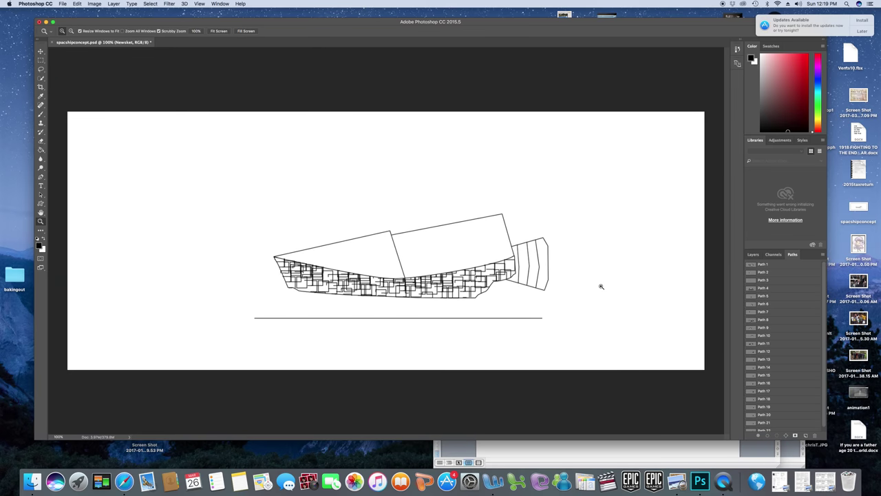
- Save spaceshipconcept.psd from the File menu
click(64, 4)
click(64, 4)
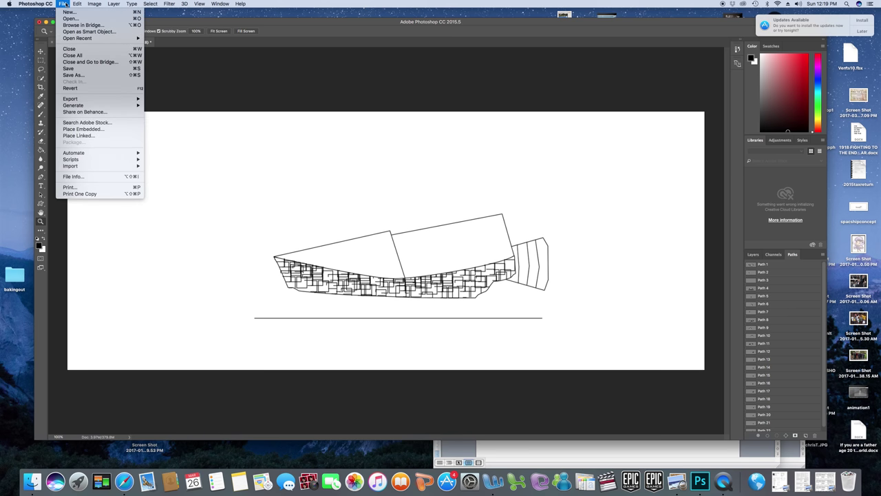
click(68, 69)
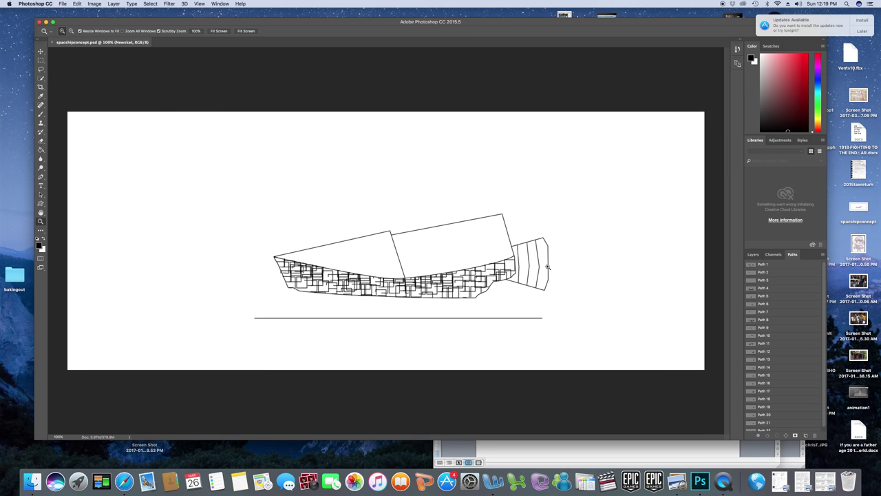